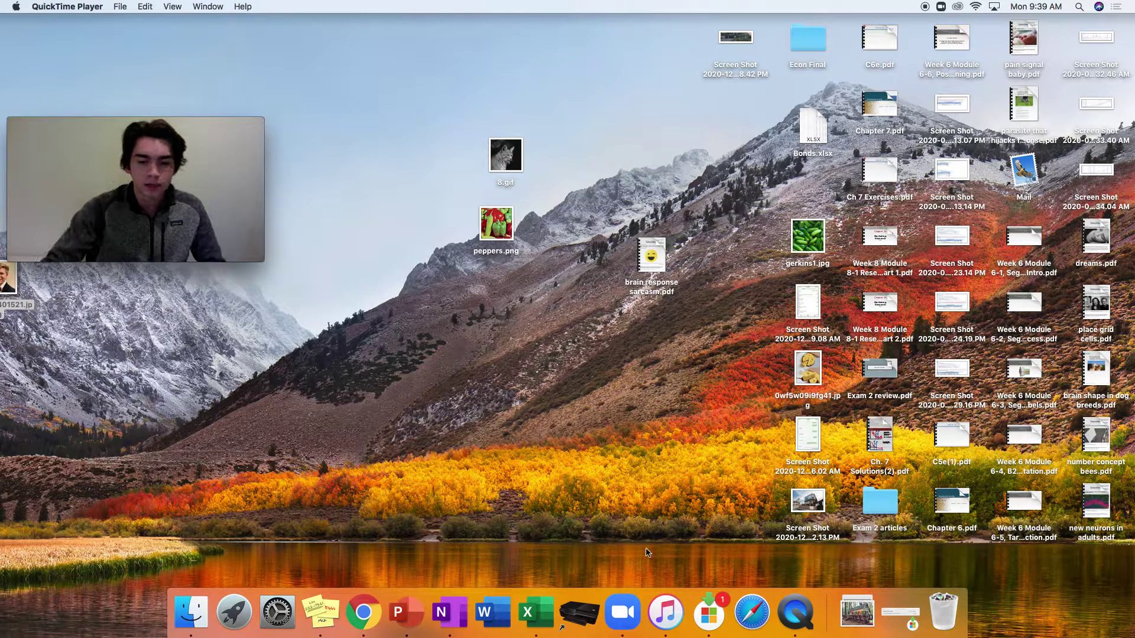
- Open Zoom, start a new meeting and join it with computer audio
left_click(622, 612)
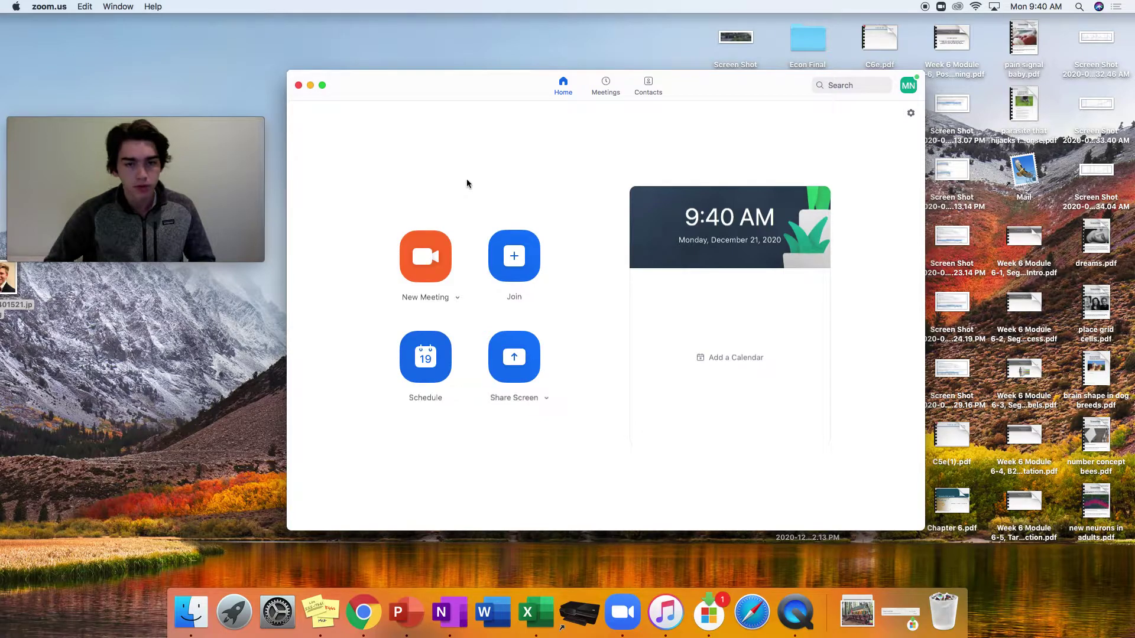
left_click(445, 235)
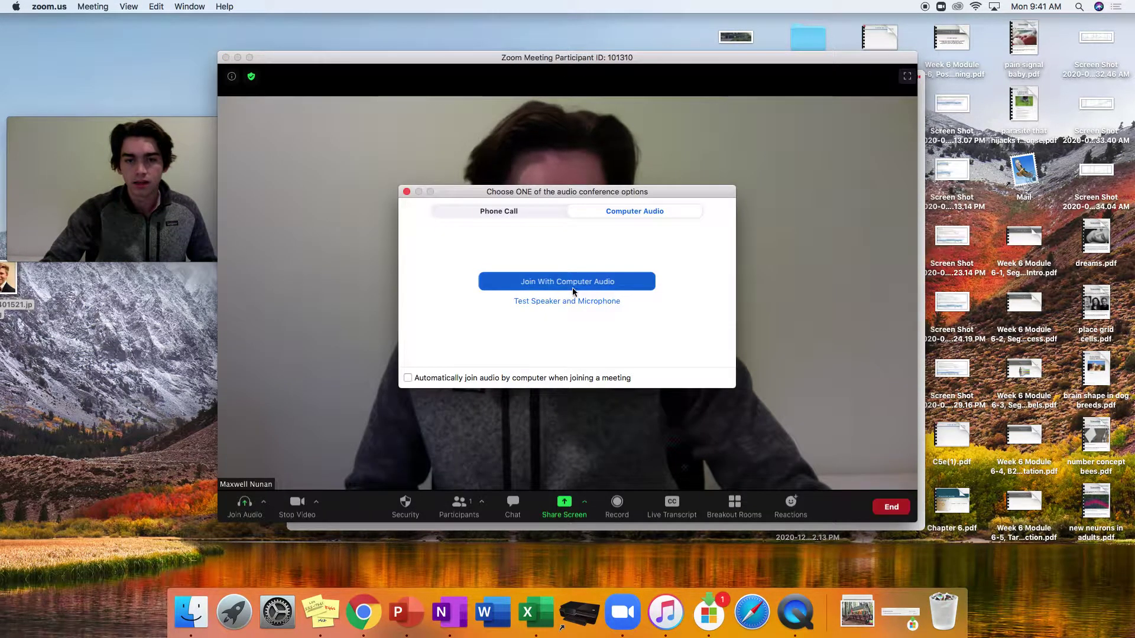
key("Escape")
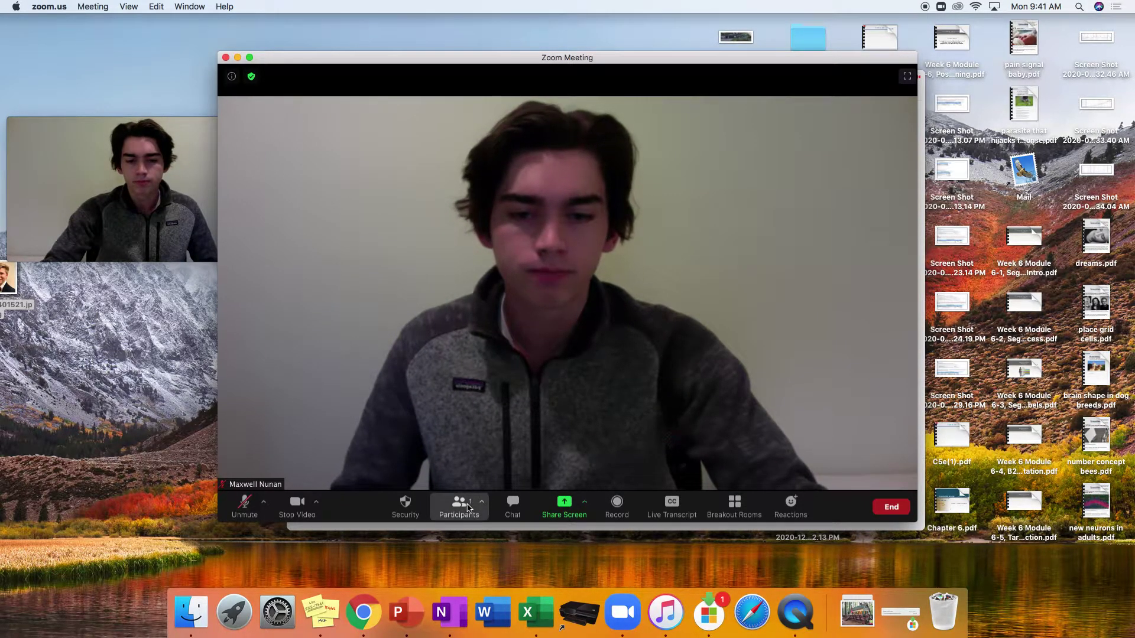
- Open the meeting's participant list and copy the invite link from the invitation window
left_click(468, 508)
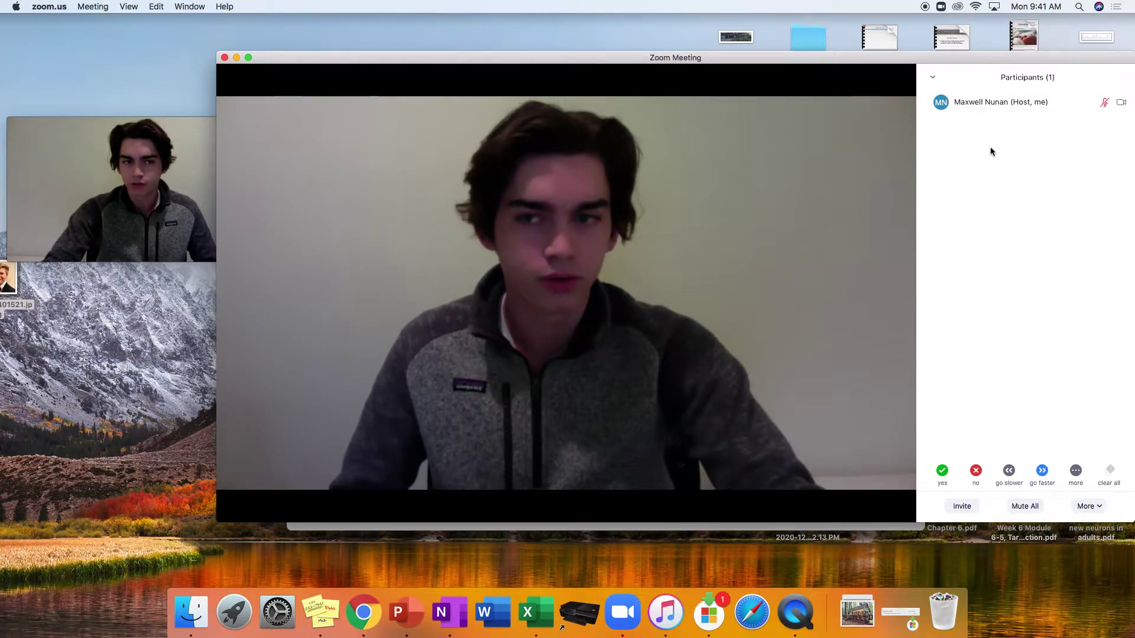
left_click(962, 506)
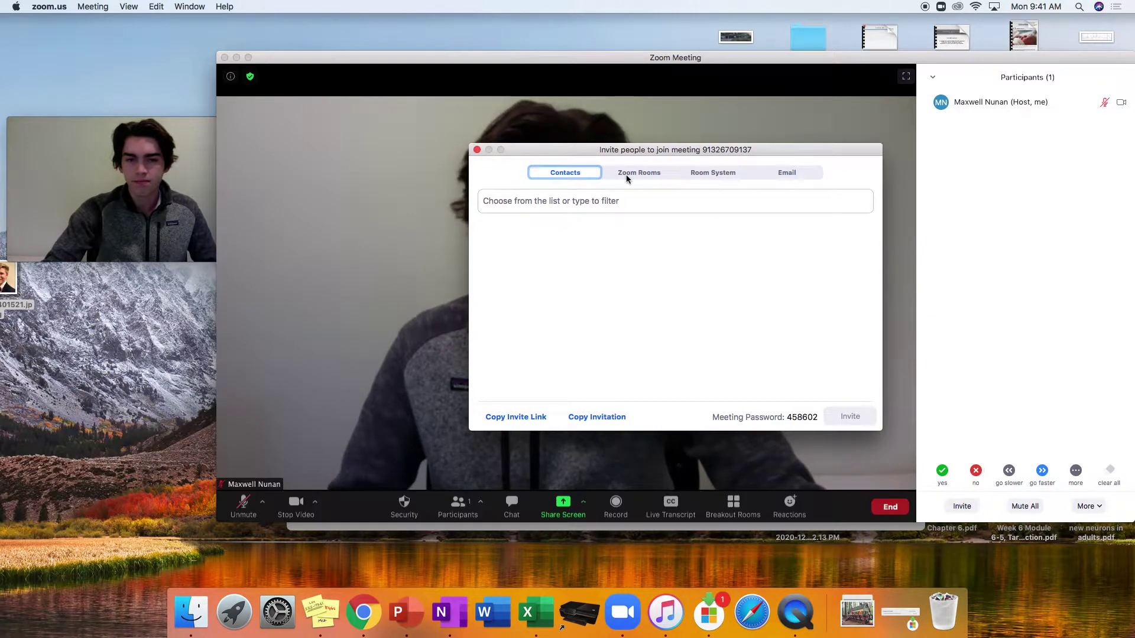
left_click(529, 420)
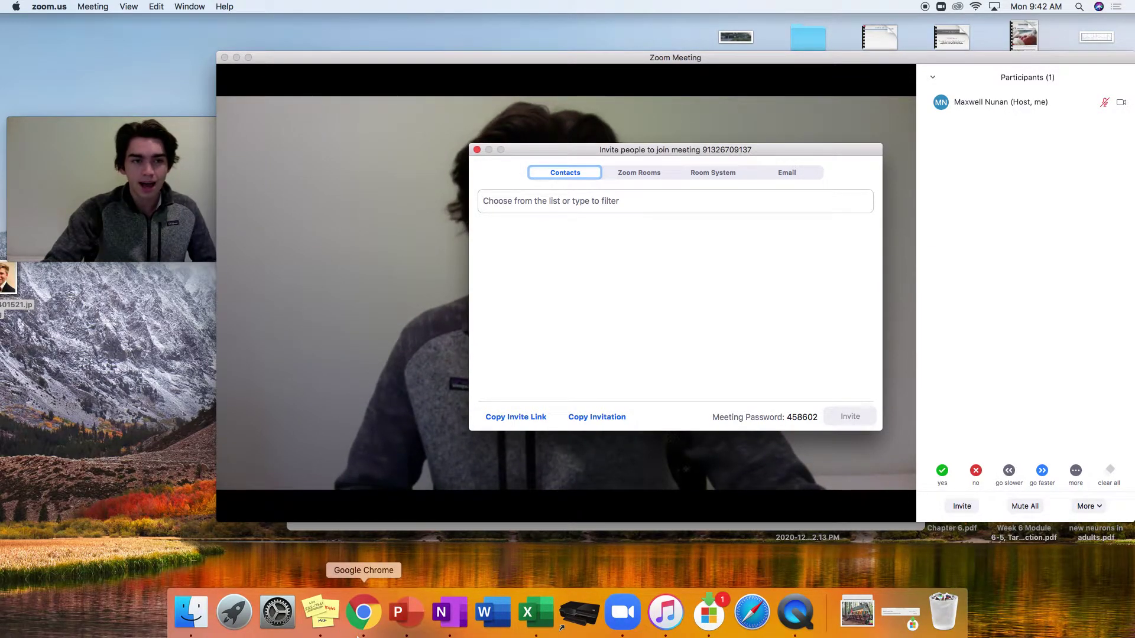
- Switch to Chrome, dismissing the leftover invitation window, and open the Gmail inbox
left_click(359, 632)
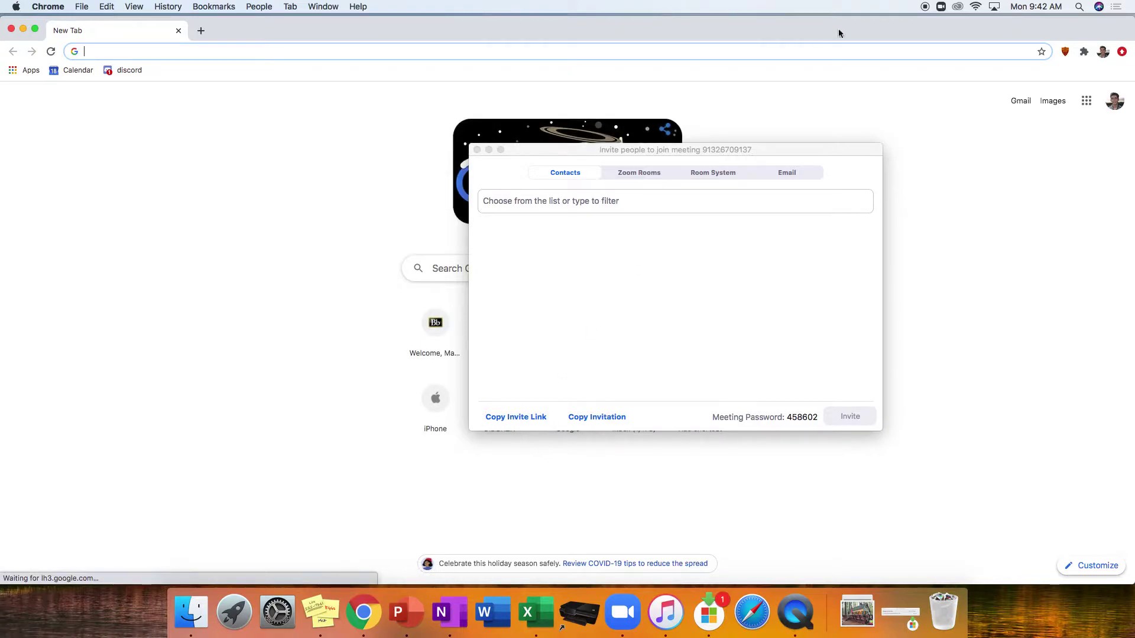
left_click(476, 150)
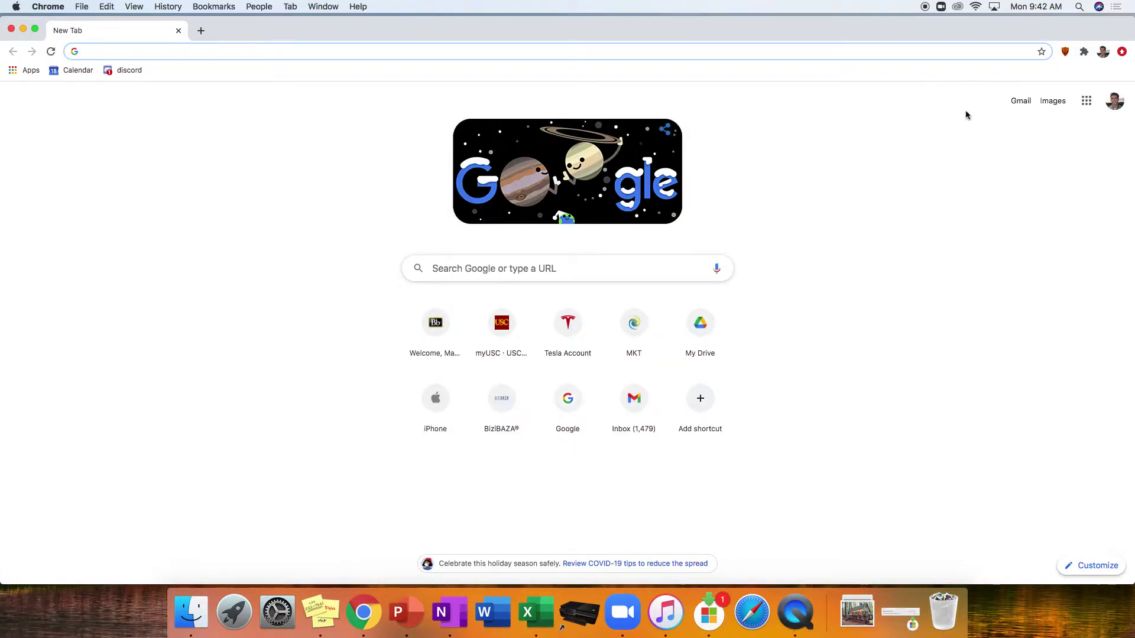
left_click(1020, 101)
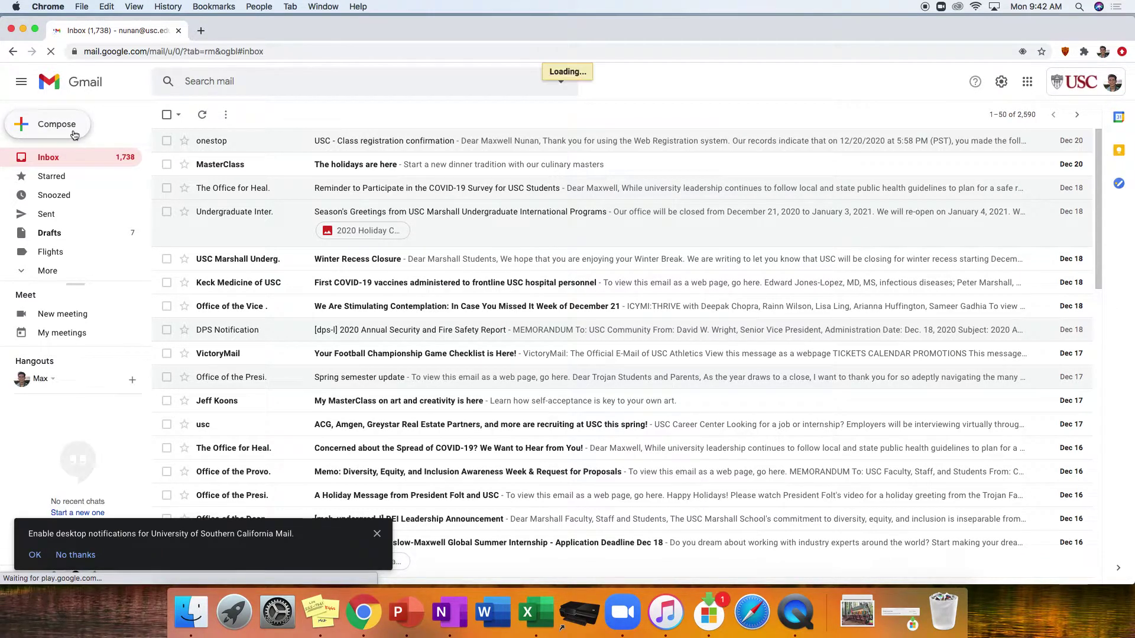
- Paste the copied meeting invite link into the body of a new email and close the draft
left_click(86, 133)
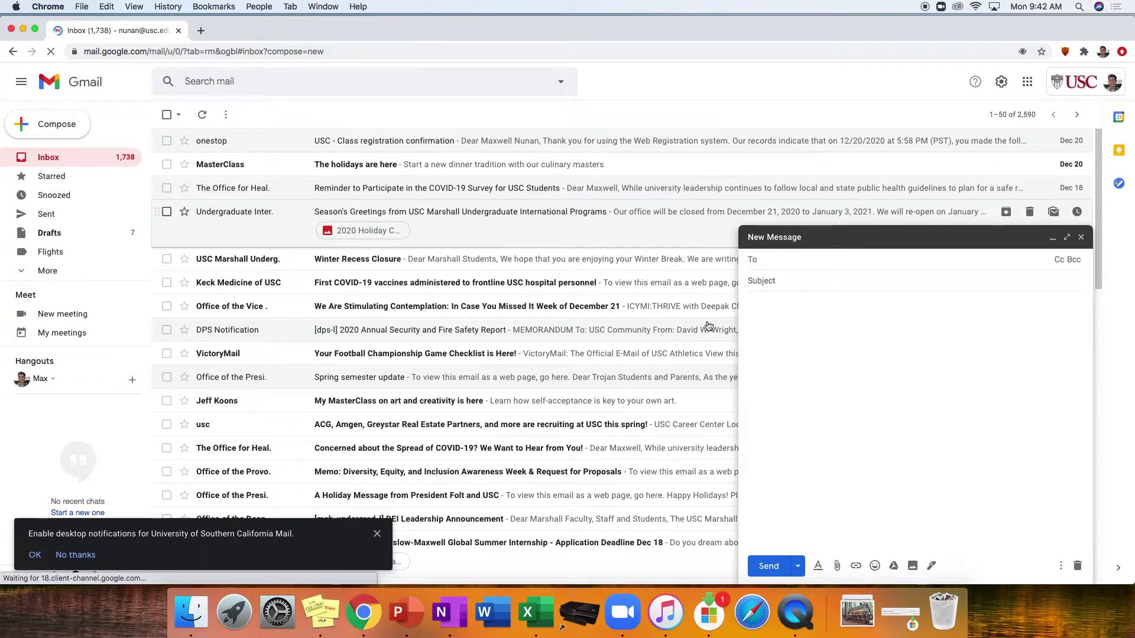
left_click(784, 306)
right_click(784, 307)
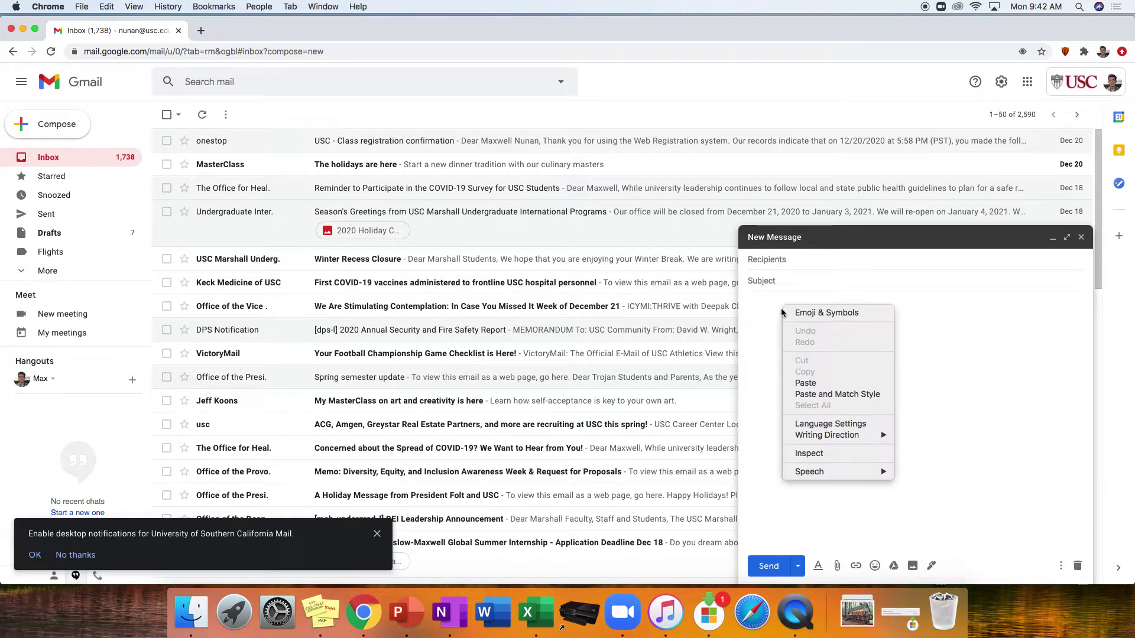
left_click(804, 383)
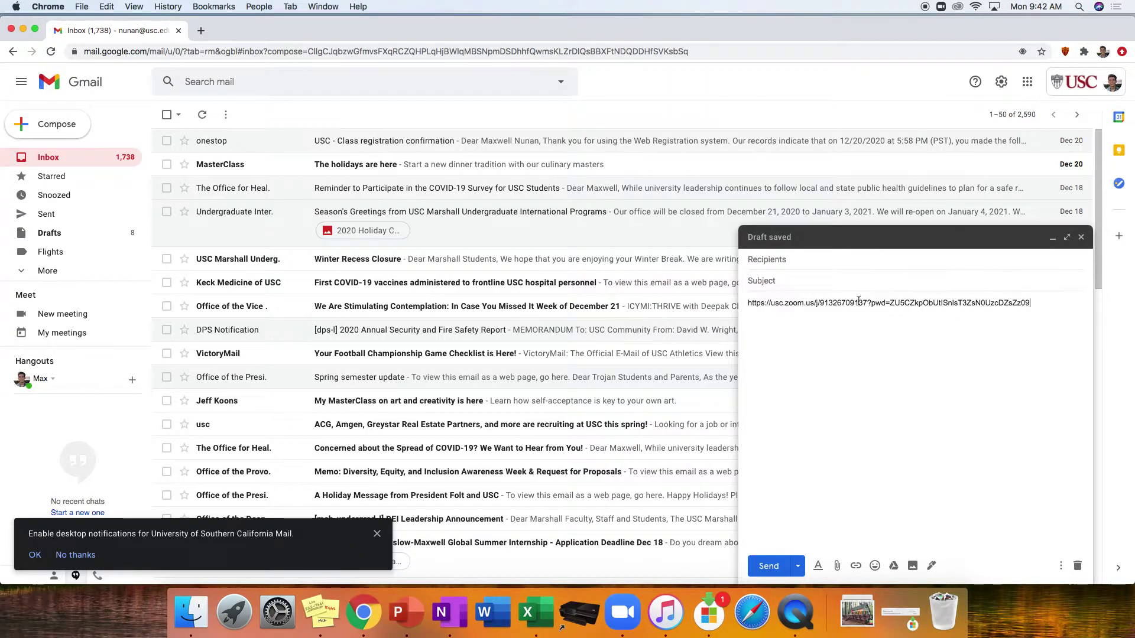
left_click(1082, 237)
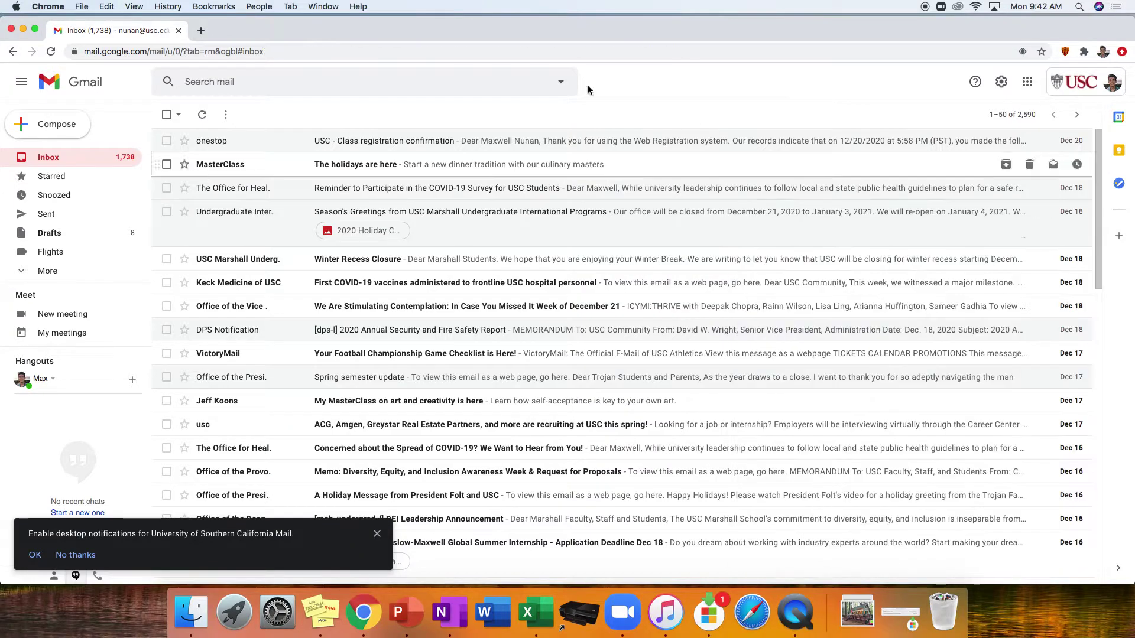
- Close the browser window and end the running Zoom meeting
left_click(11, 29)
left_click(654, 208)
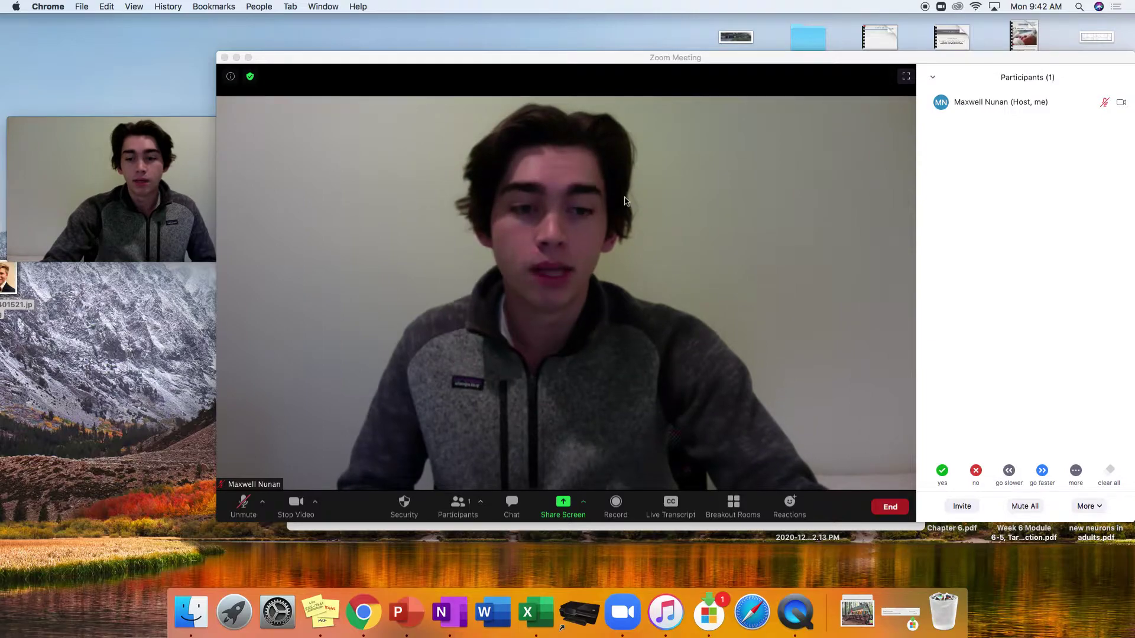
left_click(890, 506)
left_click(878, 452)
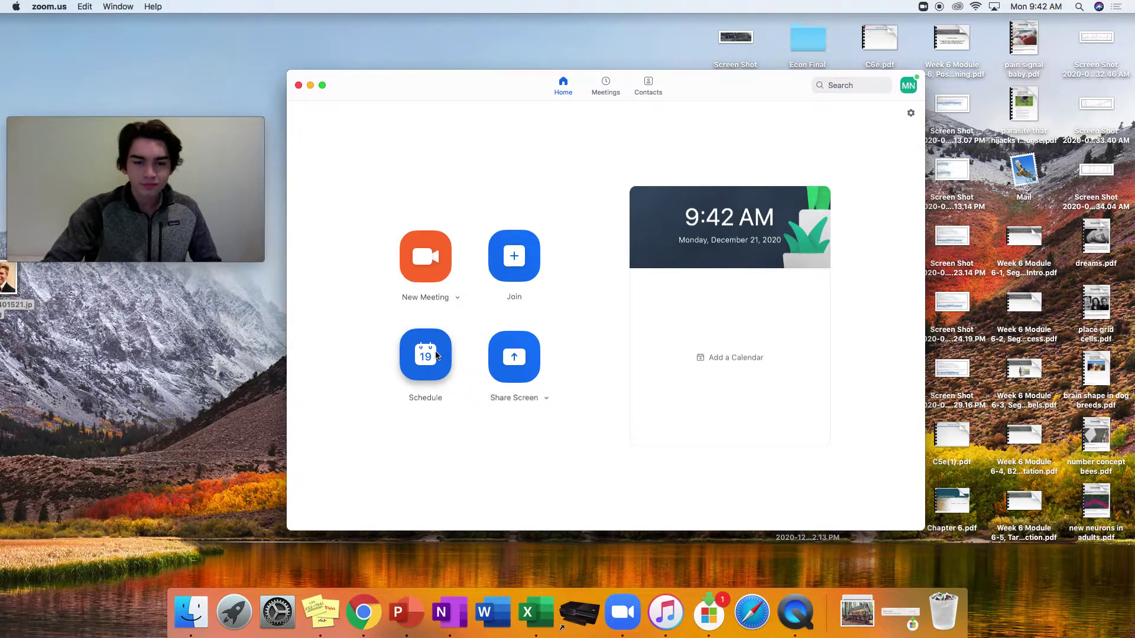
- Schedule a meeting for 12/21/2020 from 10:00 AM to 10:30 AM with the iCal option, and close the Calendar window
left_click(436, 355)
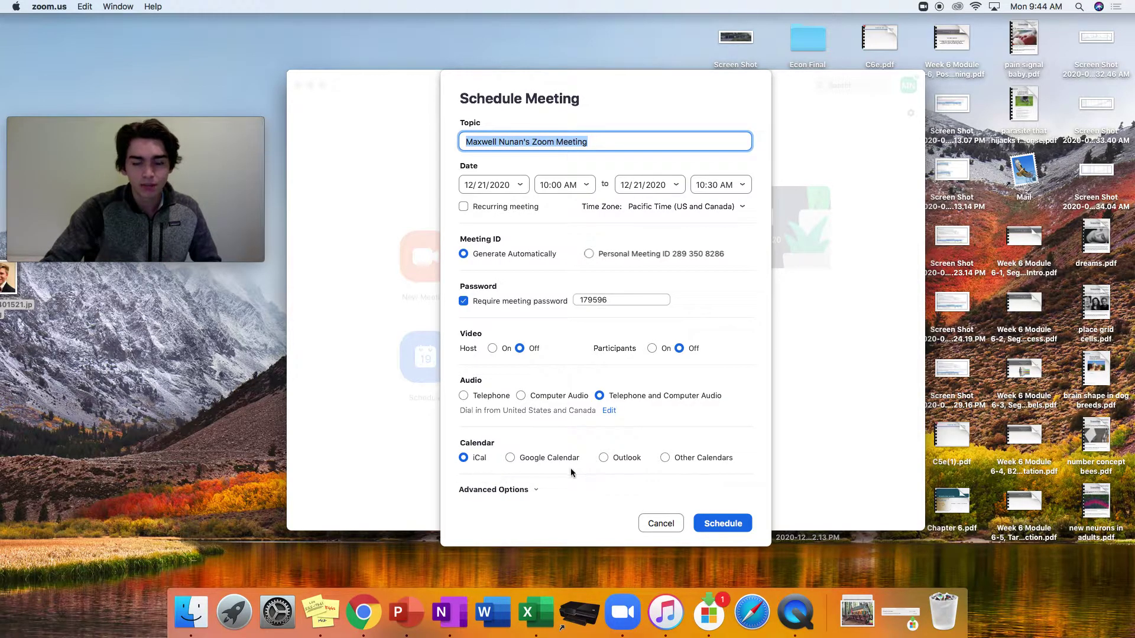
left_click(724, 523)
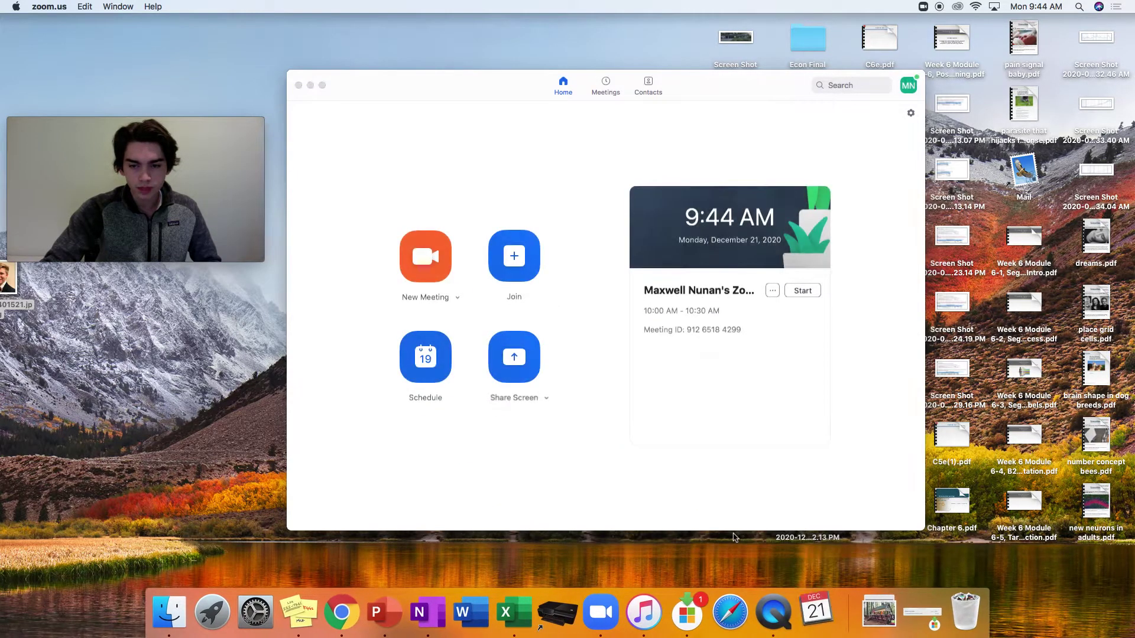
left_click(606, 223)
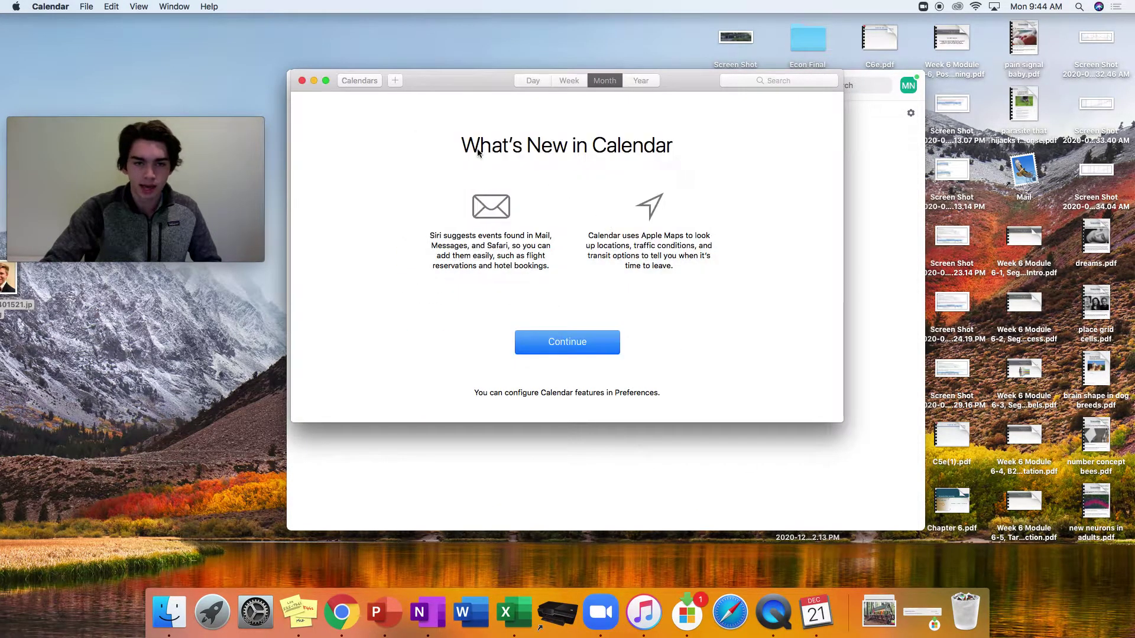
left_click(302, 80)
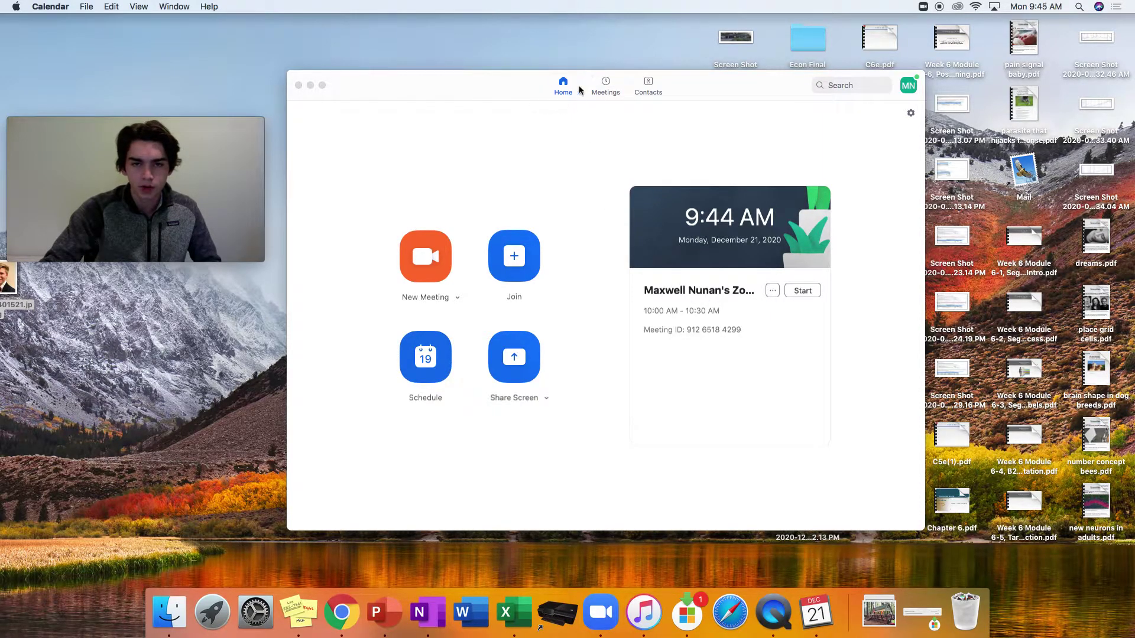
- Copy the invitation of today's scheduled 10:00 AM meeting from the upcoming meetings
left_click(610, 93)
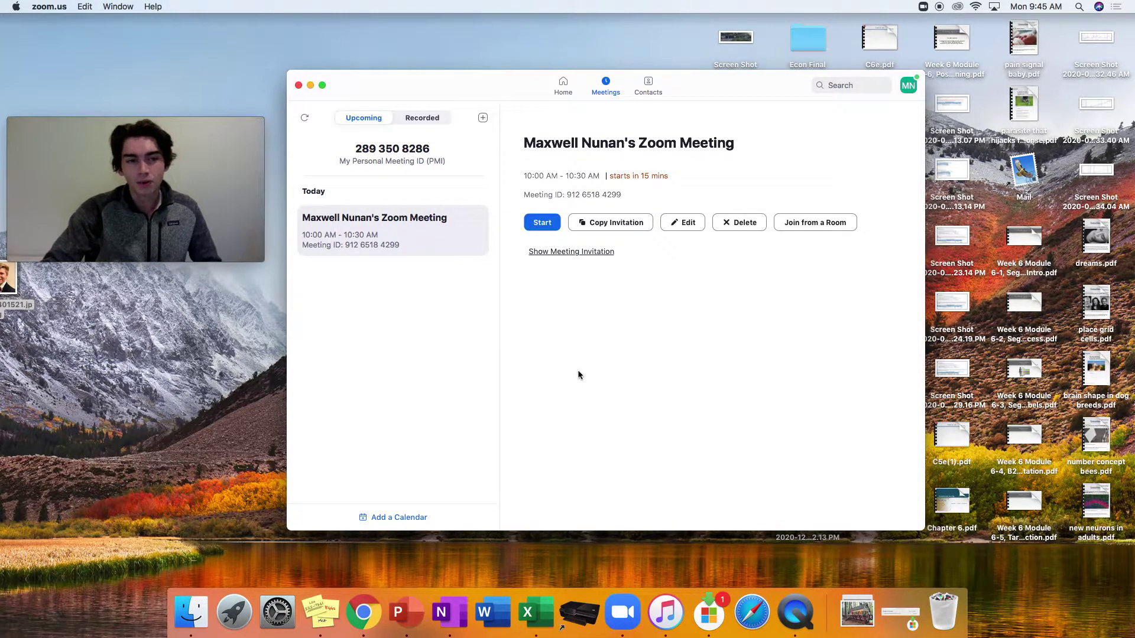
left_click(605, 225)
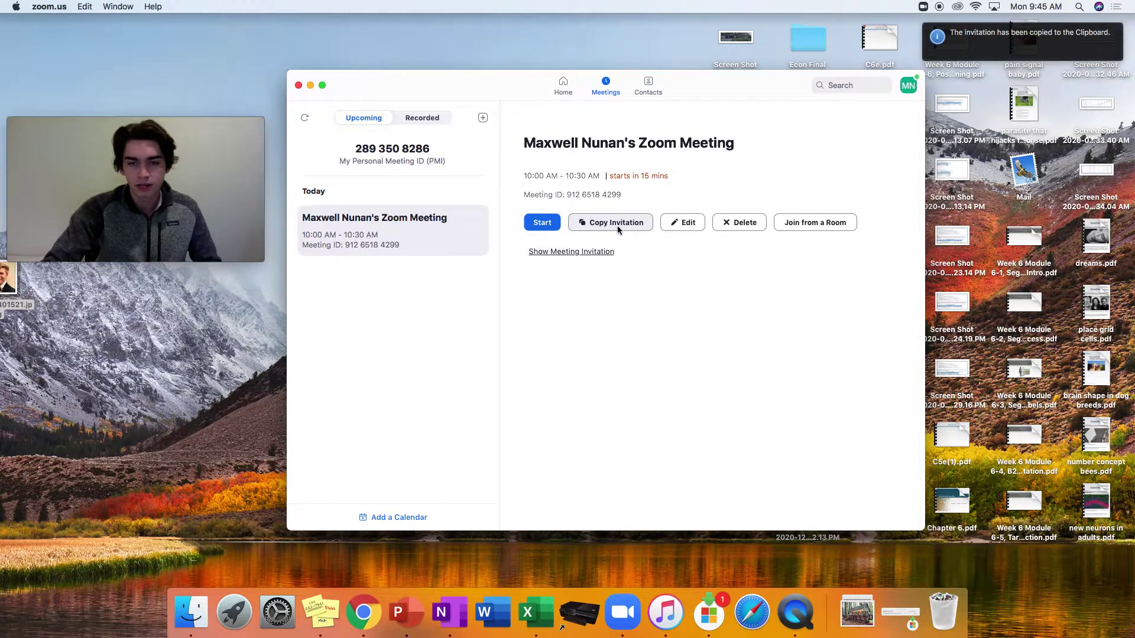
left_click(346, 229)
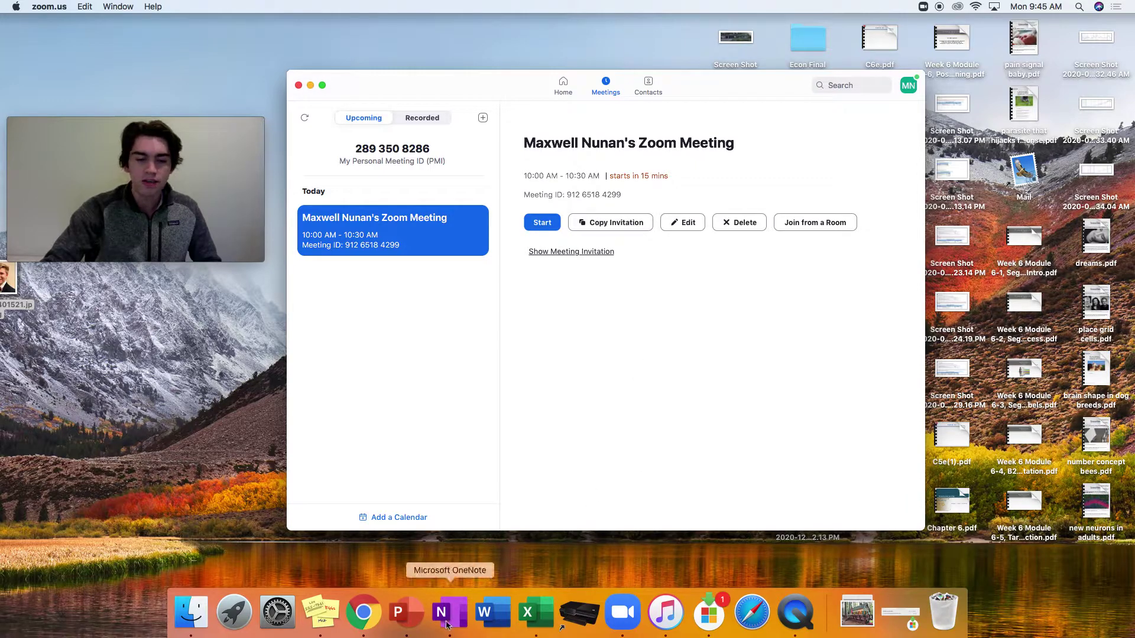
- Switch to Chrome and load mail.google.com
left_click(364, 621)
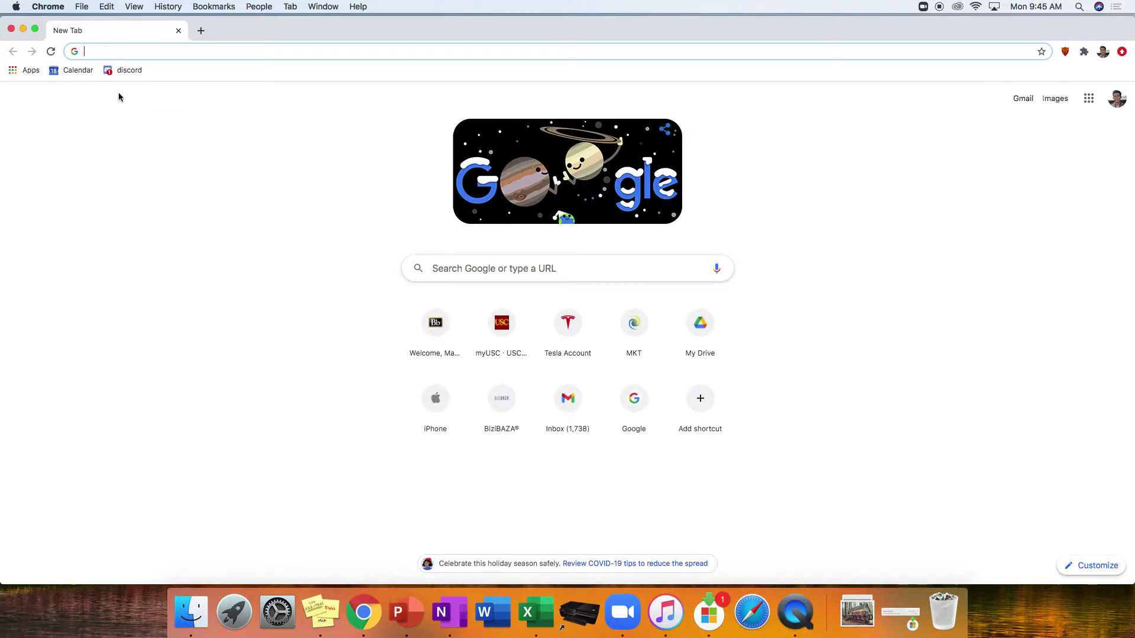
type("mail.google.com")
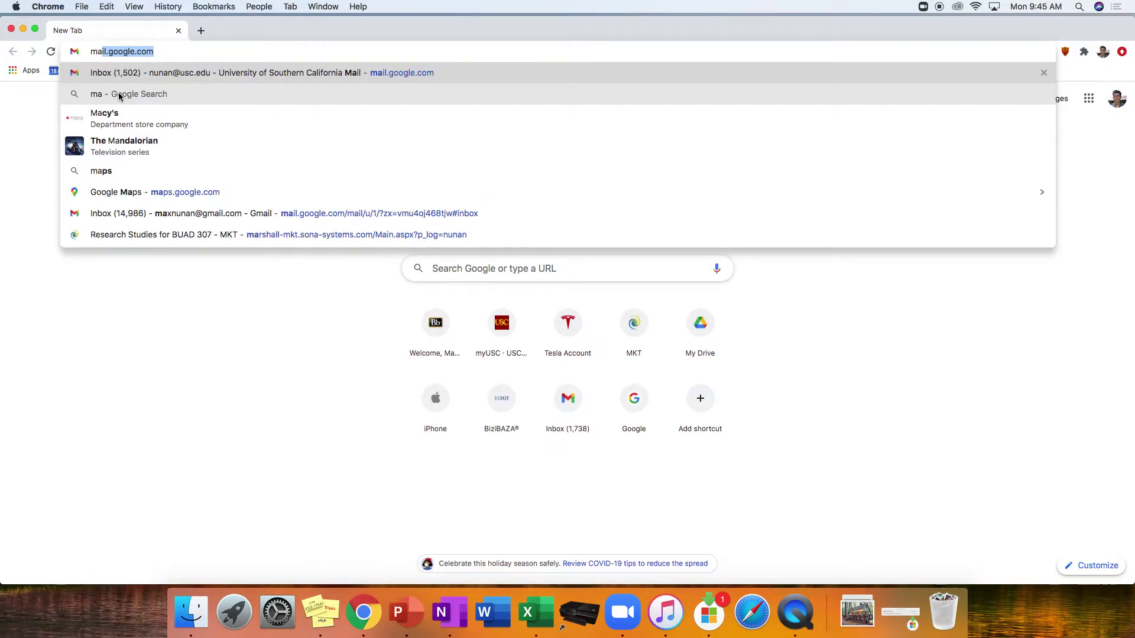
key("Return")
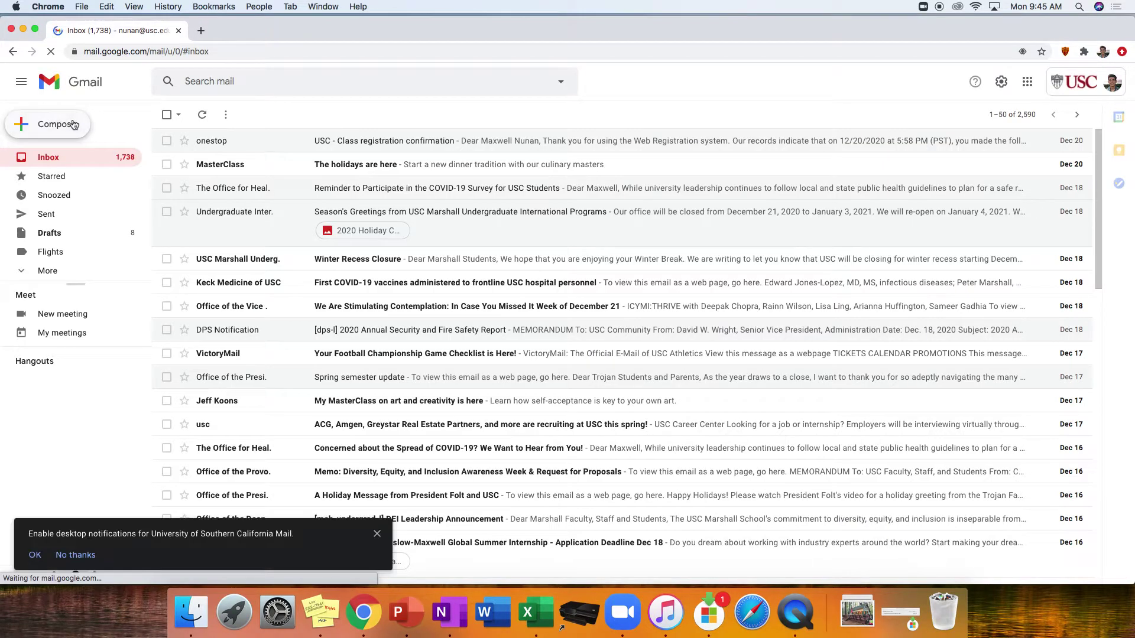
- Paste the copied meeting invitation into the body of a new email and look through its text
left_click(75, 125)
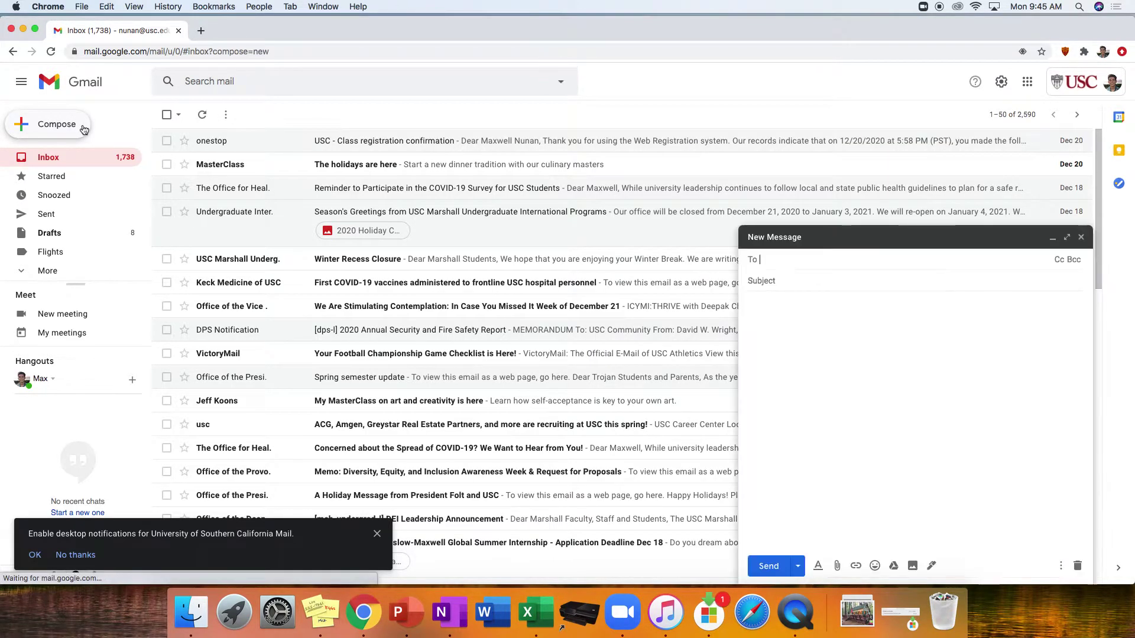
left_click(808, 320)
right_click(807, 320)
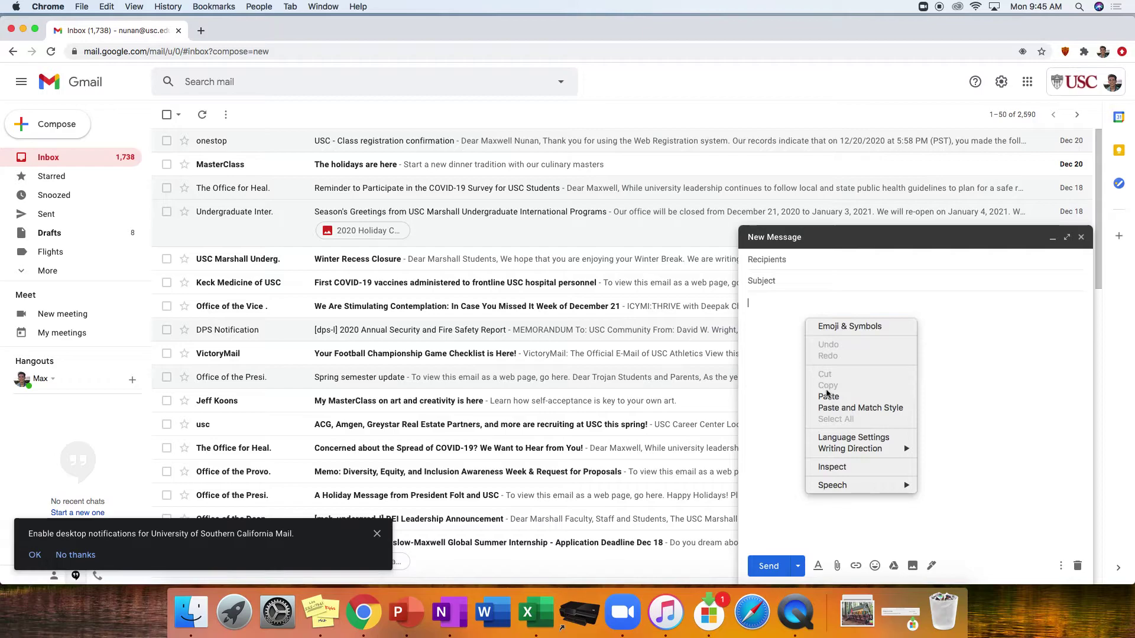
left_click(828, 396)
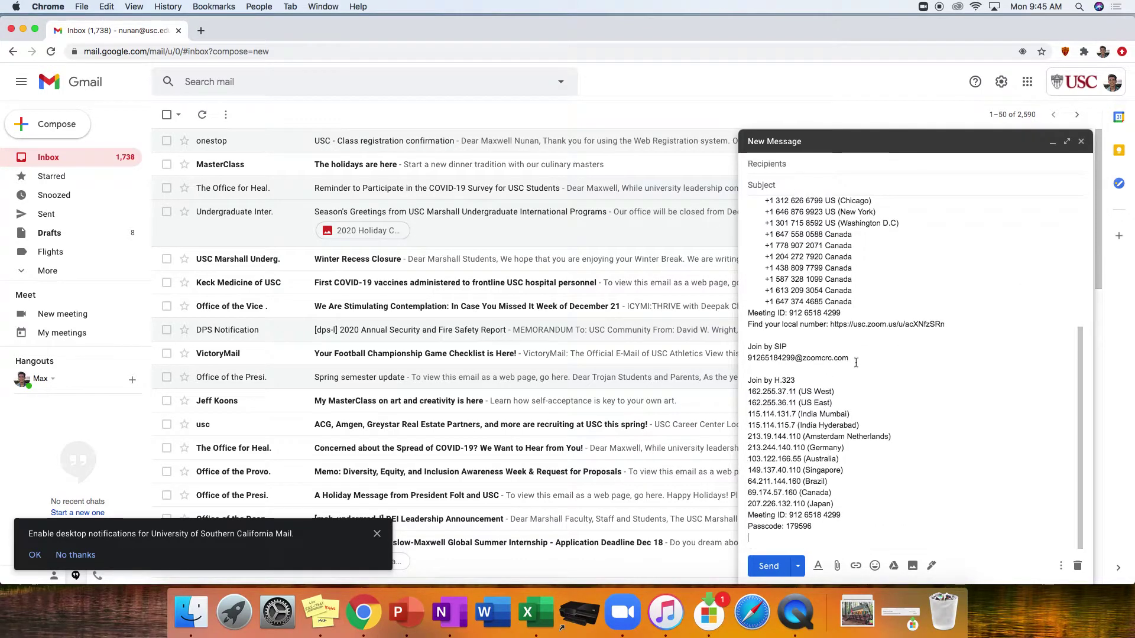
scroll(856, 363, "up", 5)
scroll(851, 354, "down", 5)
scroll(835, 341, "up", 5)
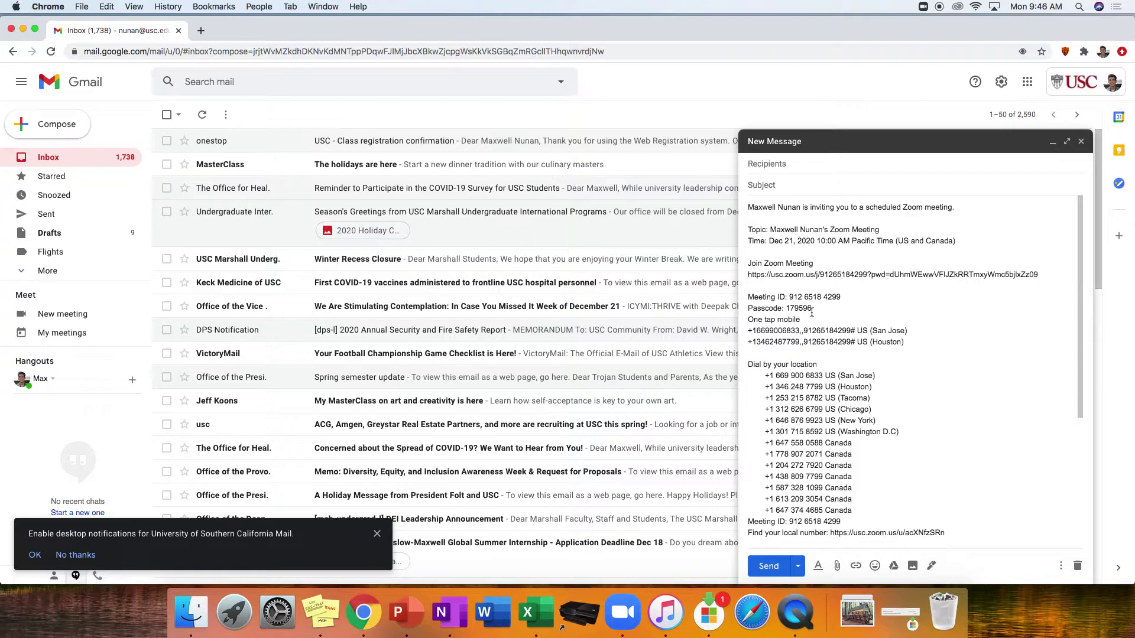
- Set the email subject to "Zoom meeting link", then close the draft and the browser window
left_click(781, 187)
key("super+v")
left_click(779, 165)
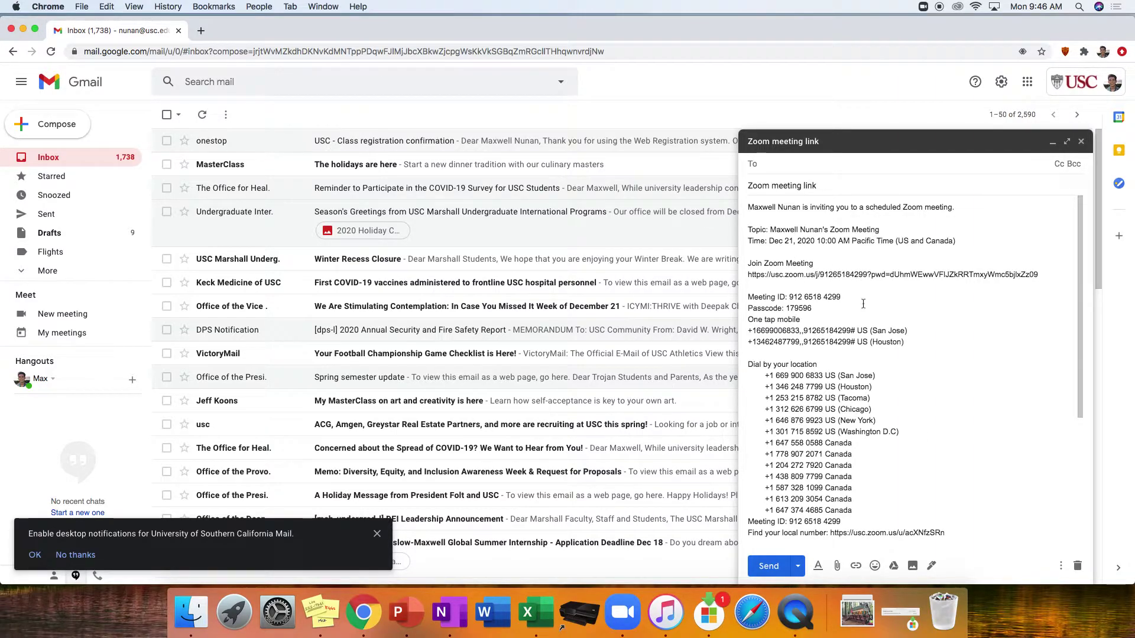
left_click(1082, 143)
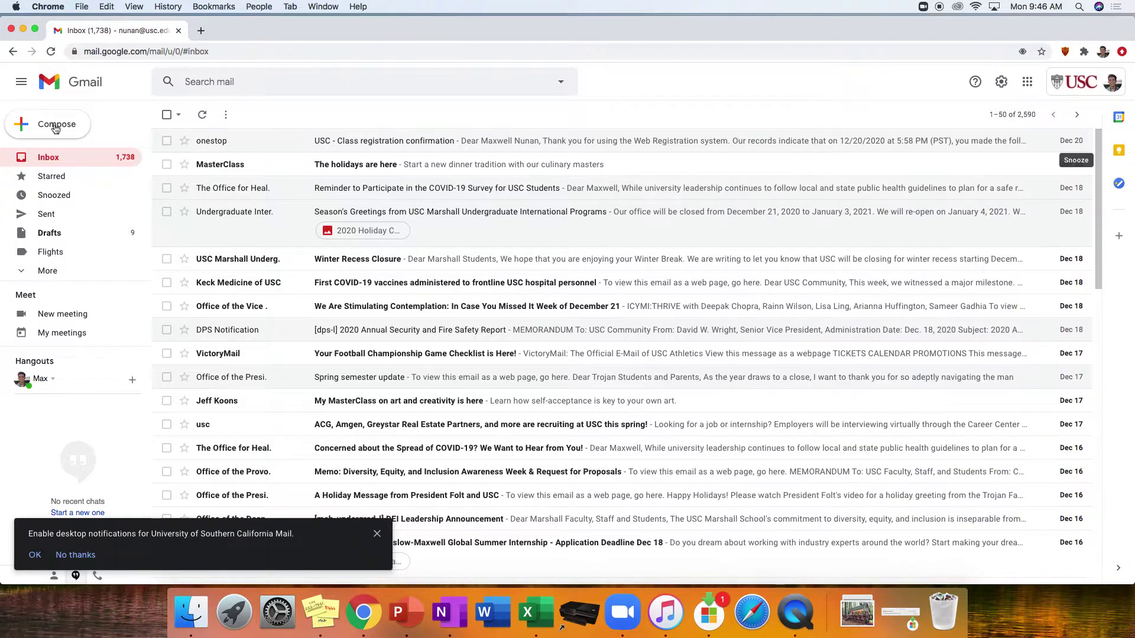
left_click(12, 29)
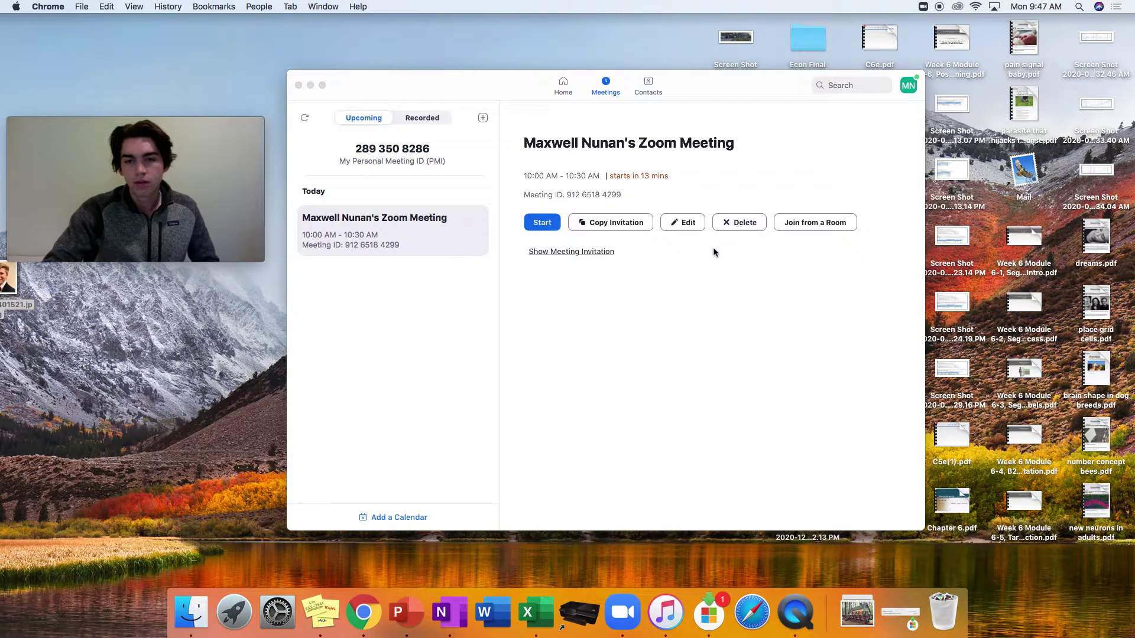
- Delete the scheduled 10:00 AM meeting and return to the Zoom home page
left_click(730, 224)
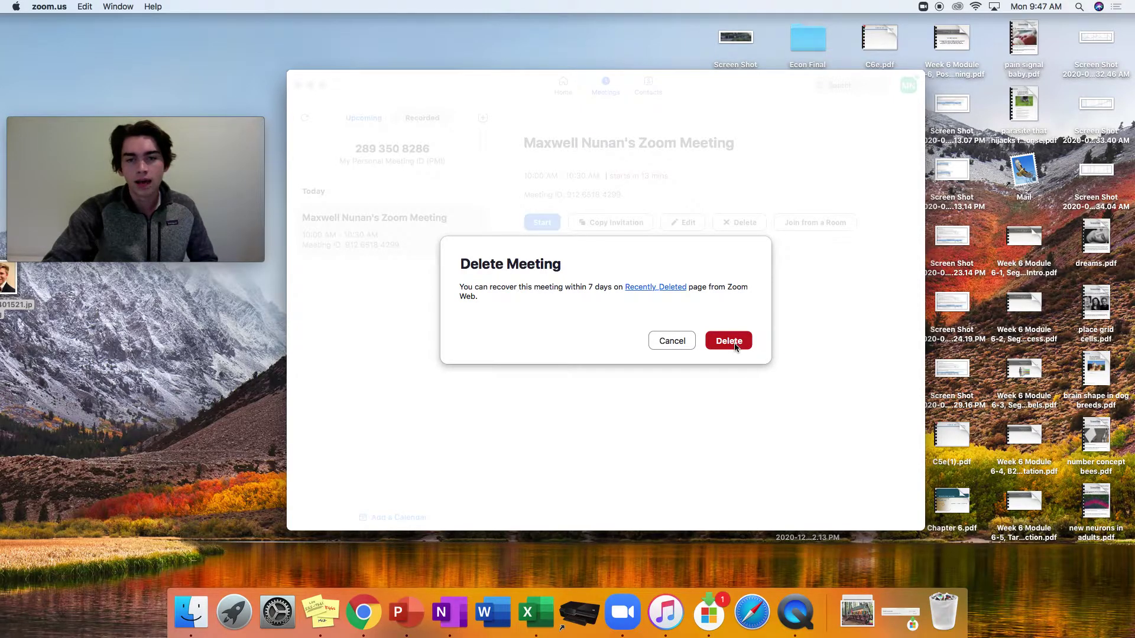
left_click(735, 345)
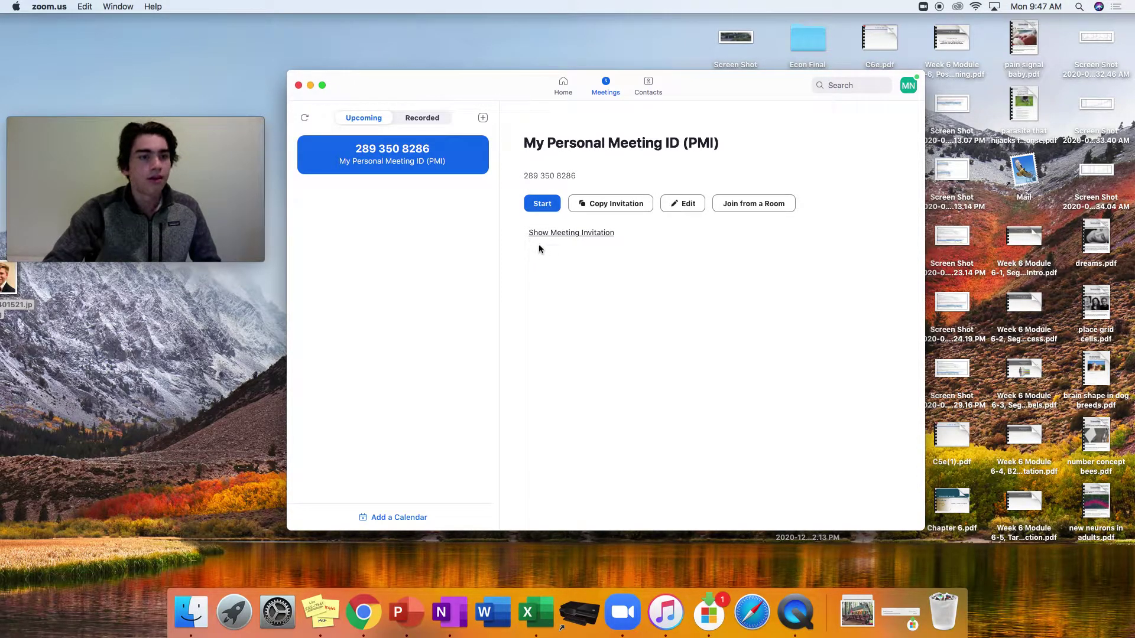
left_click(560, 90)
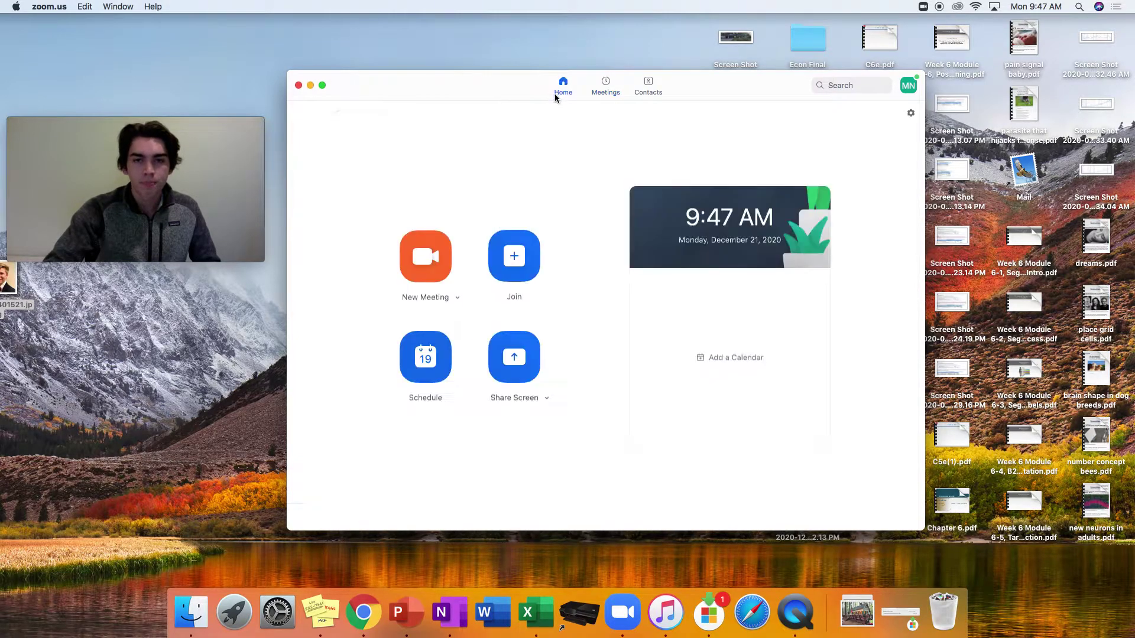
- Look over the fields and options for joining a meeting, and cancel without joining
left_click(520, 253)
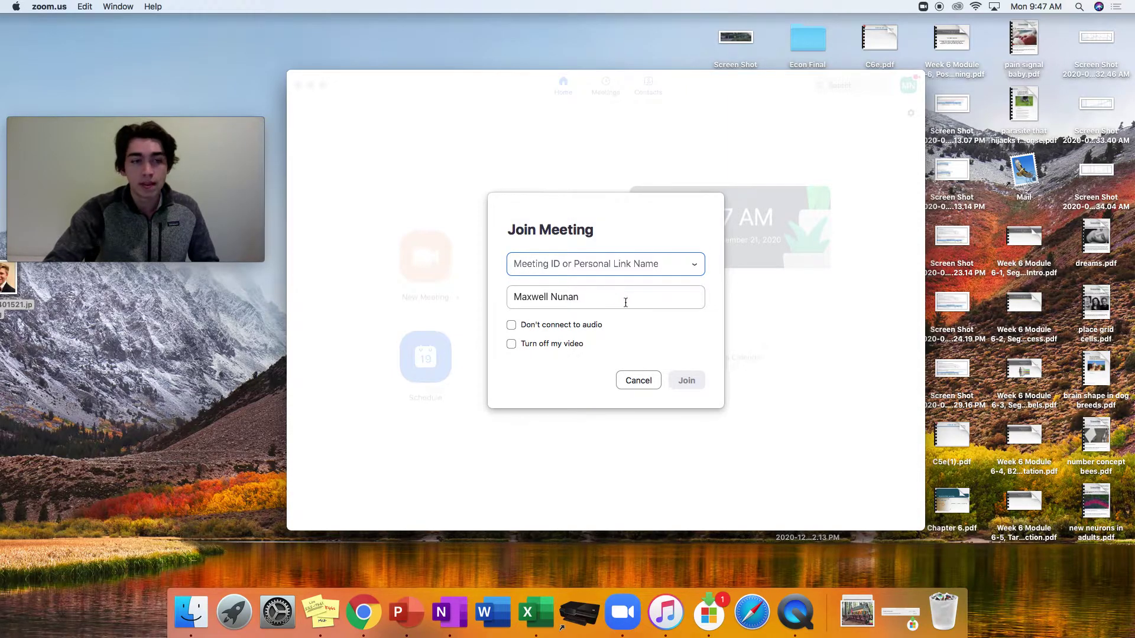
left_click(636, 385)
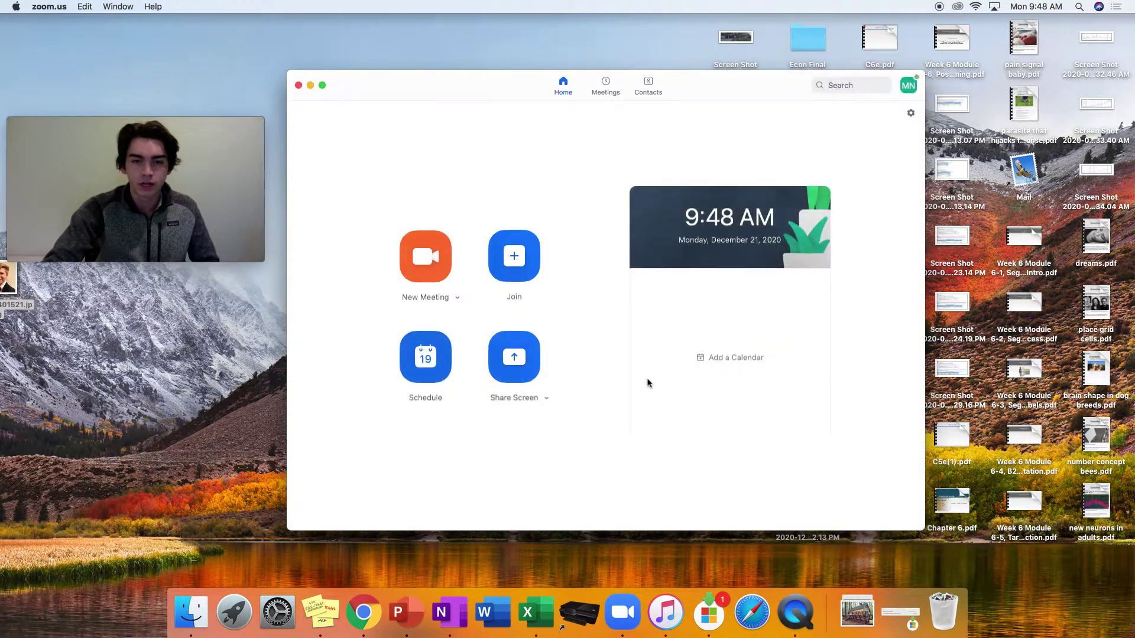
- Switch to Chrome and load mail.google.com
left_click(363, 591)
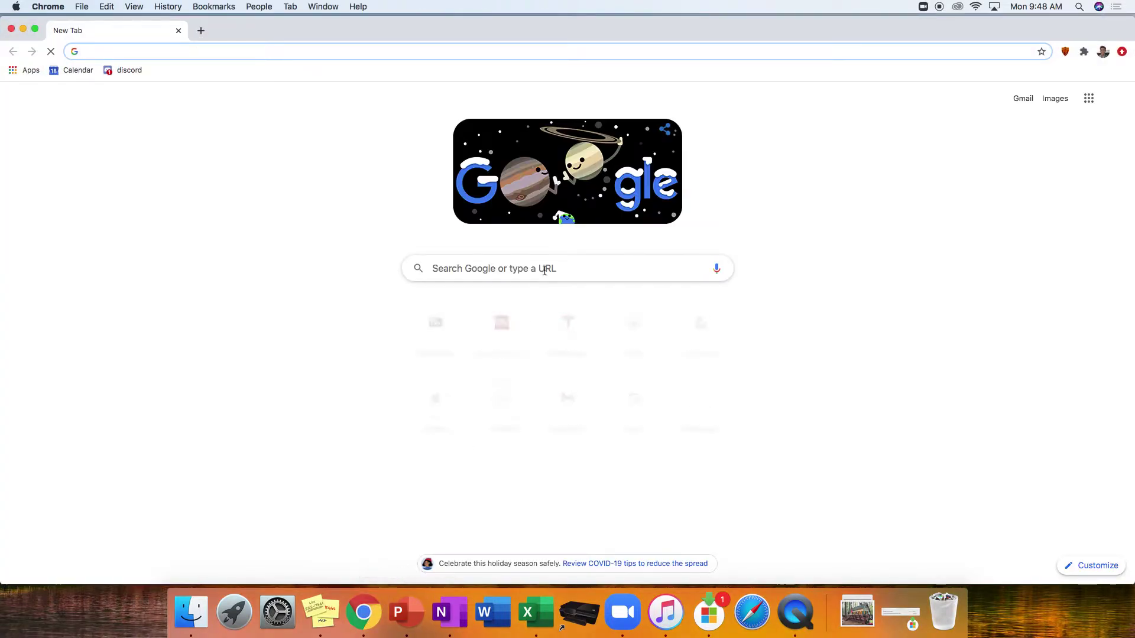
type("mail.google.com")
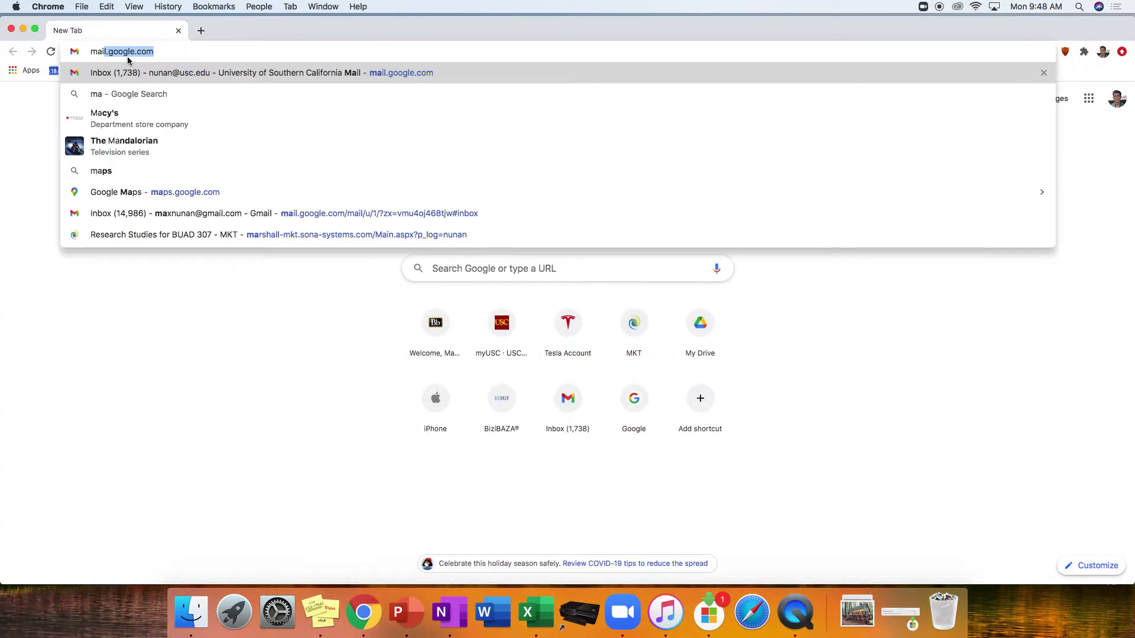
key("Return")
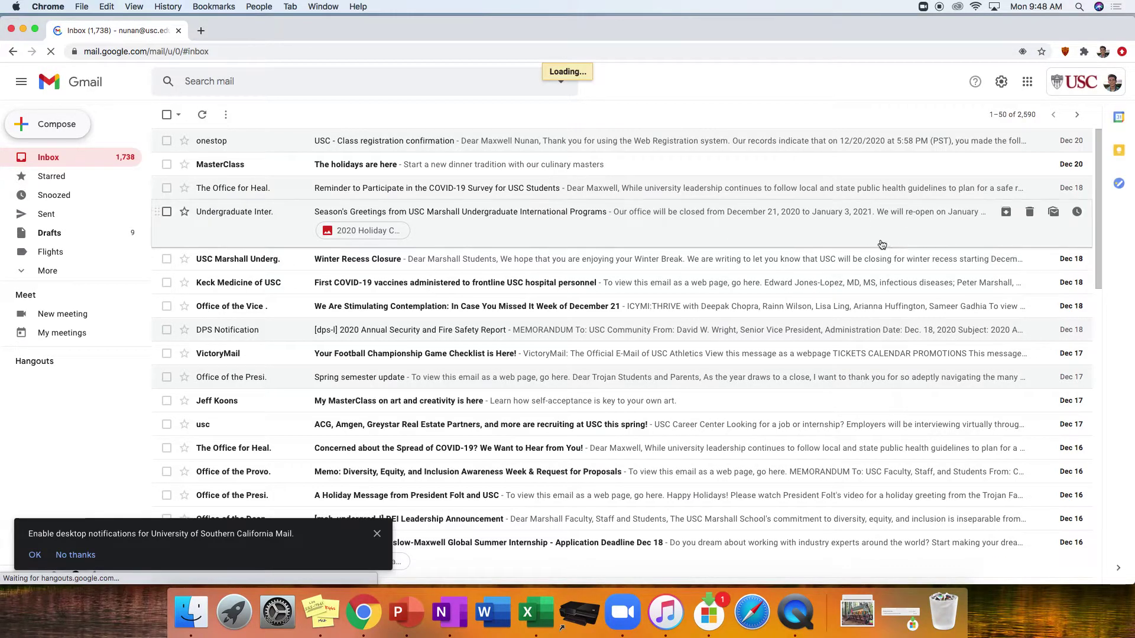
- Paste the copied meeting invitation into the body of a new email and select the Join Zoom Meeting link in it
left_click(24, 124)
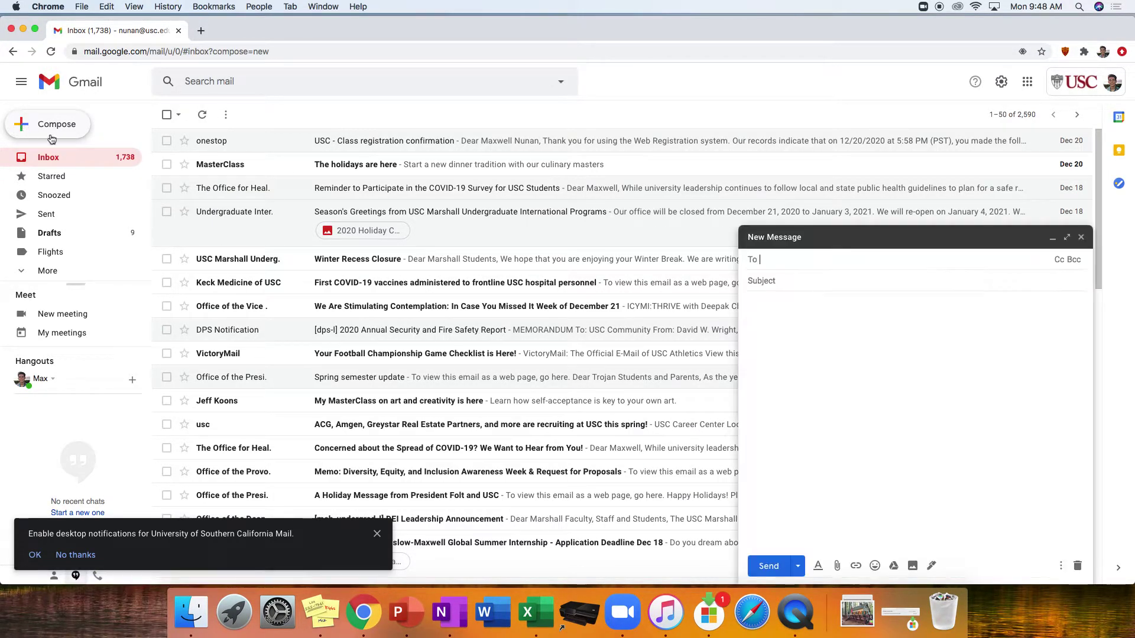
left_click(755, 305)
right_click(770, 307)
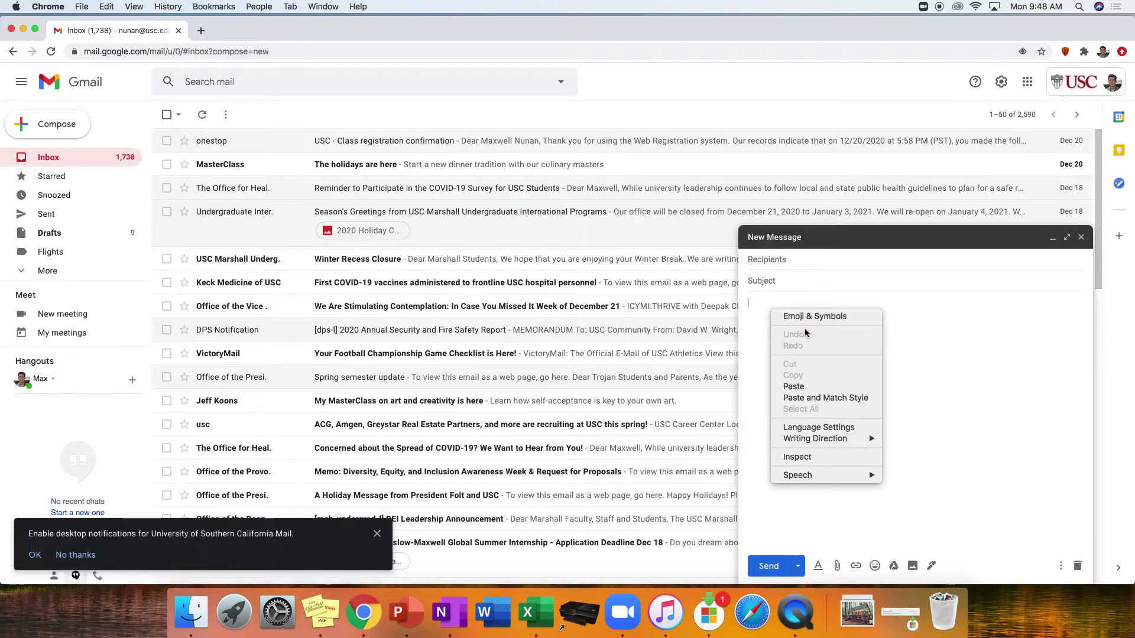
left_click(793, 386)
scroll(808, 284, "up", 5)
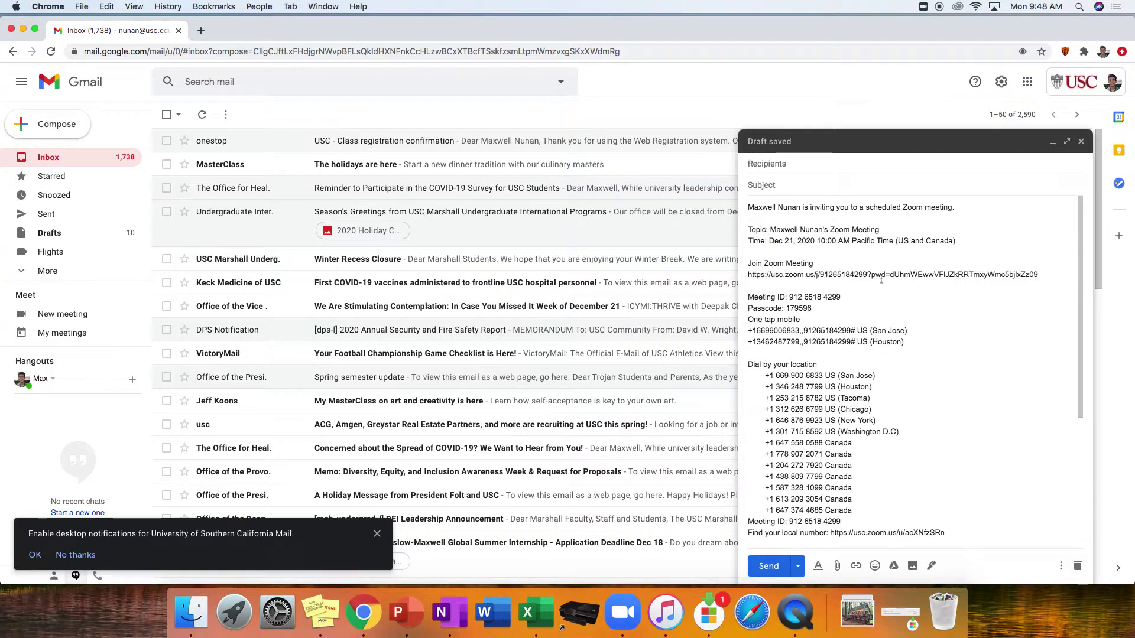
left_click_drag(1039, 275, 748, 276)
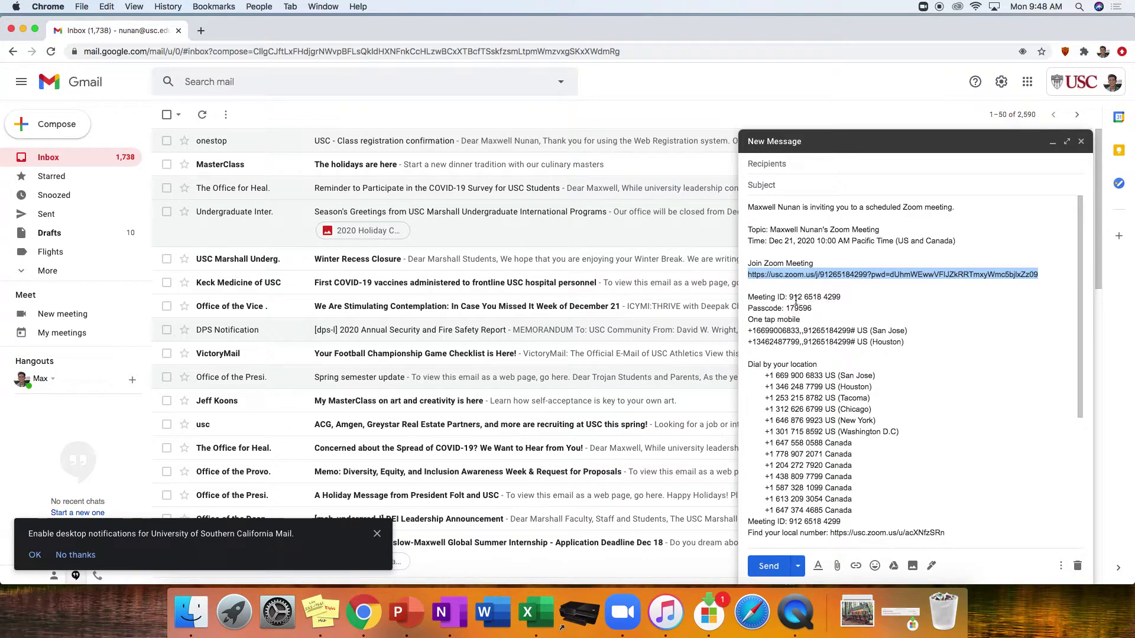
- Switch to Zoom, compare the Join Meeting ID field with the invitation in the email, and cancel joining
left_click(607, 619)
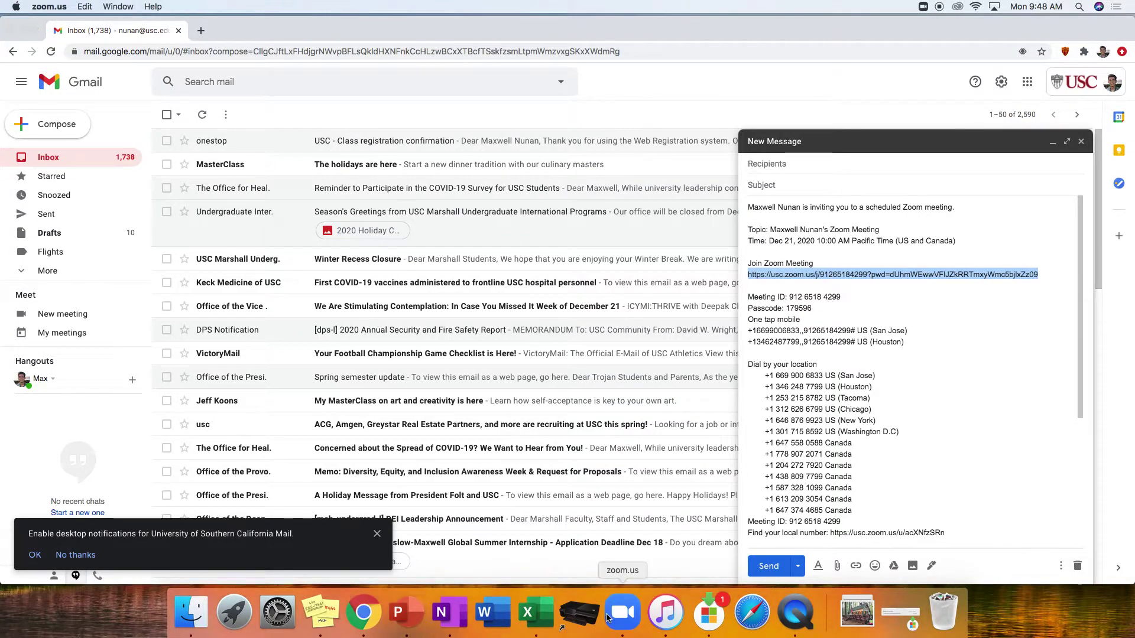
left_click(532, 269)
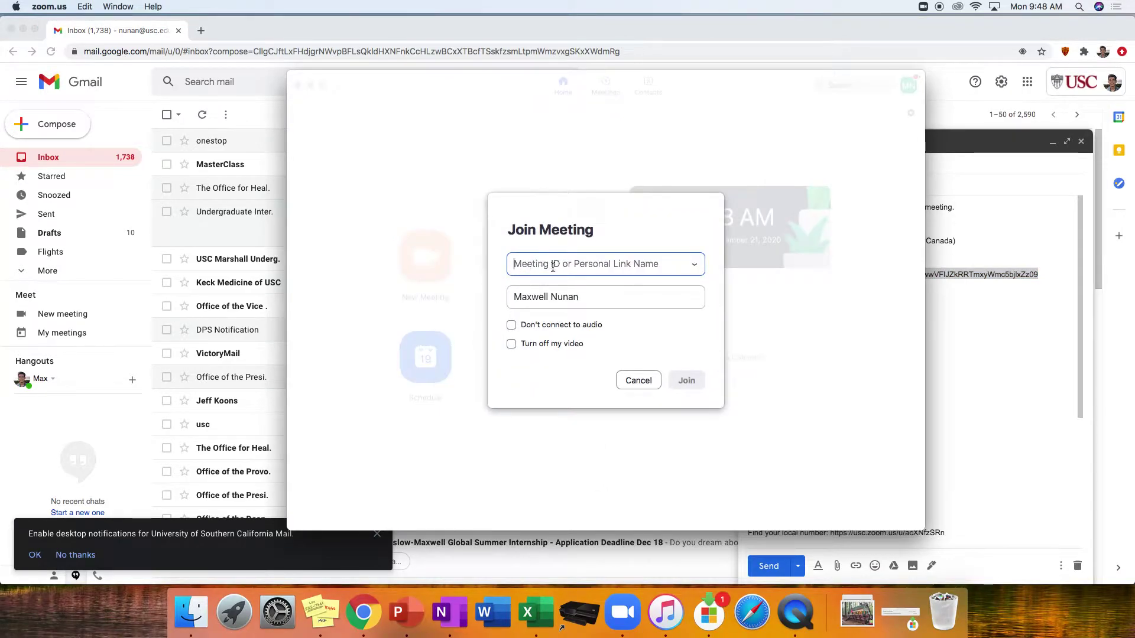
left_click(961, 310)
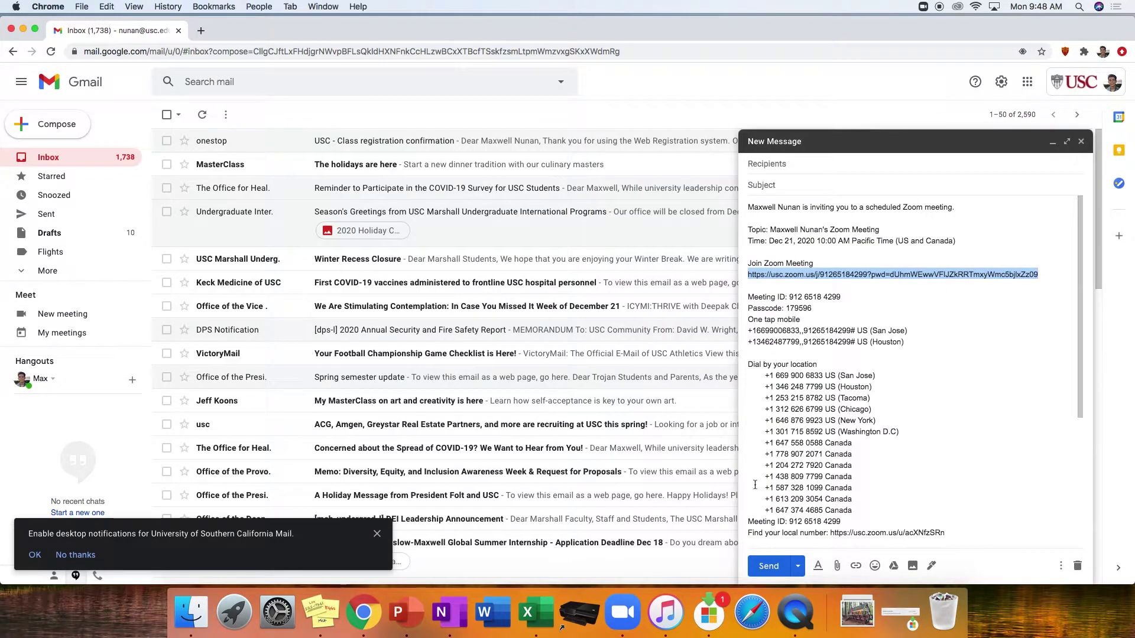
left_click(622, 612)
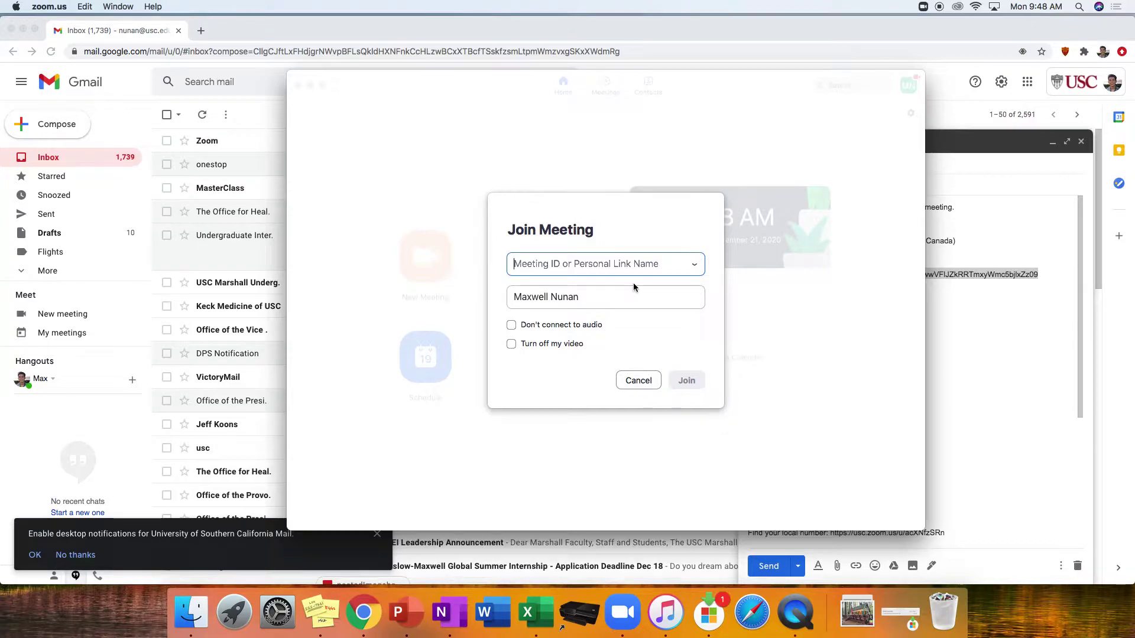
left_click(637, 381)
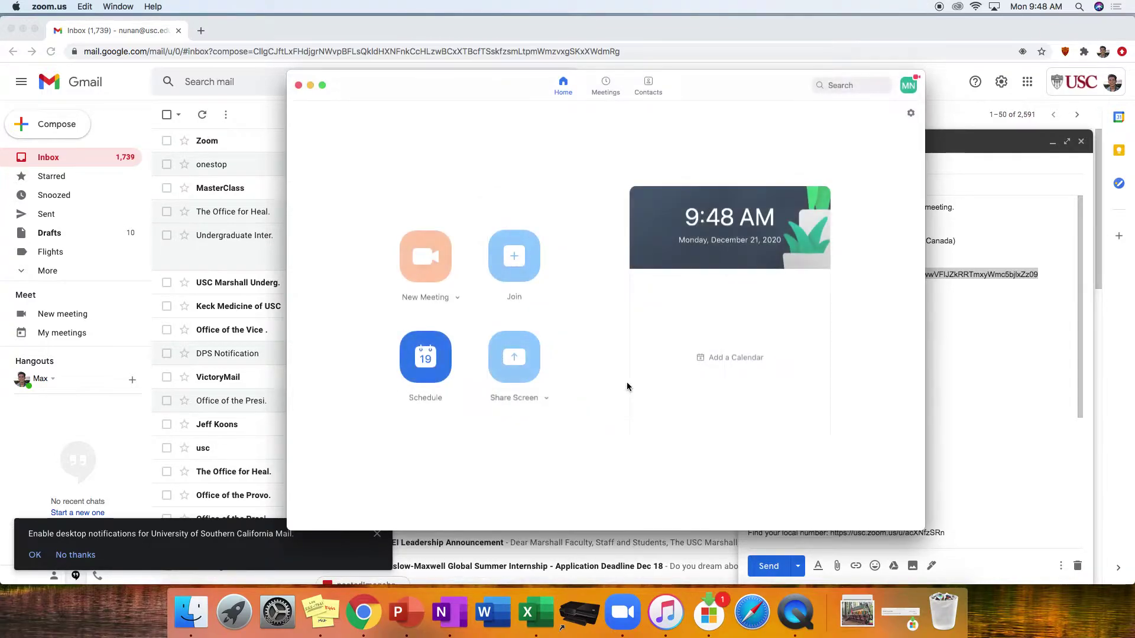
- Close the Zoom window, the email draft and the browser window, and reopen the Zoom home page
left_click(300, 86)
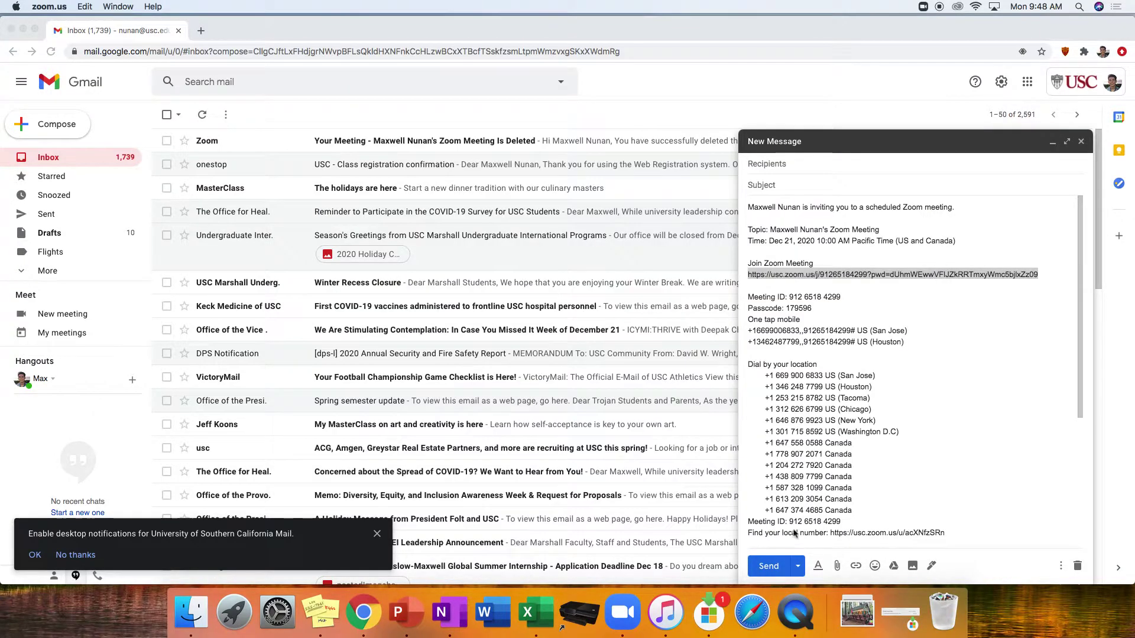
left_click(1081, 141)
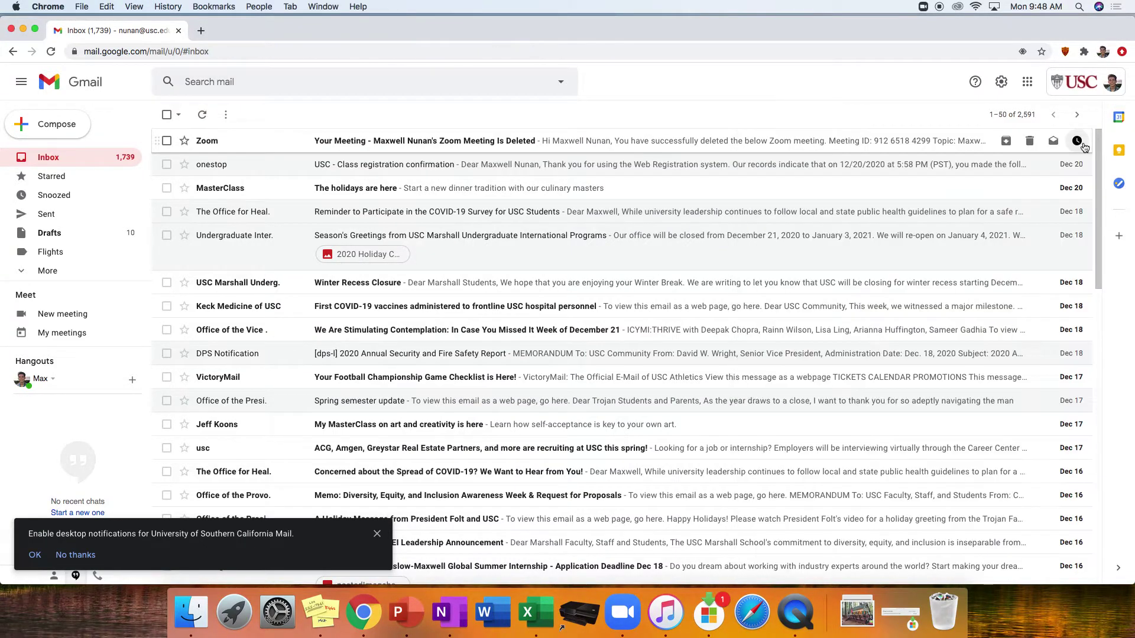
left_click(10, 30)
left_click(622, 611)
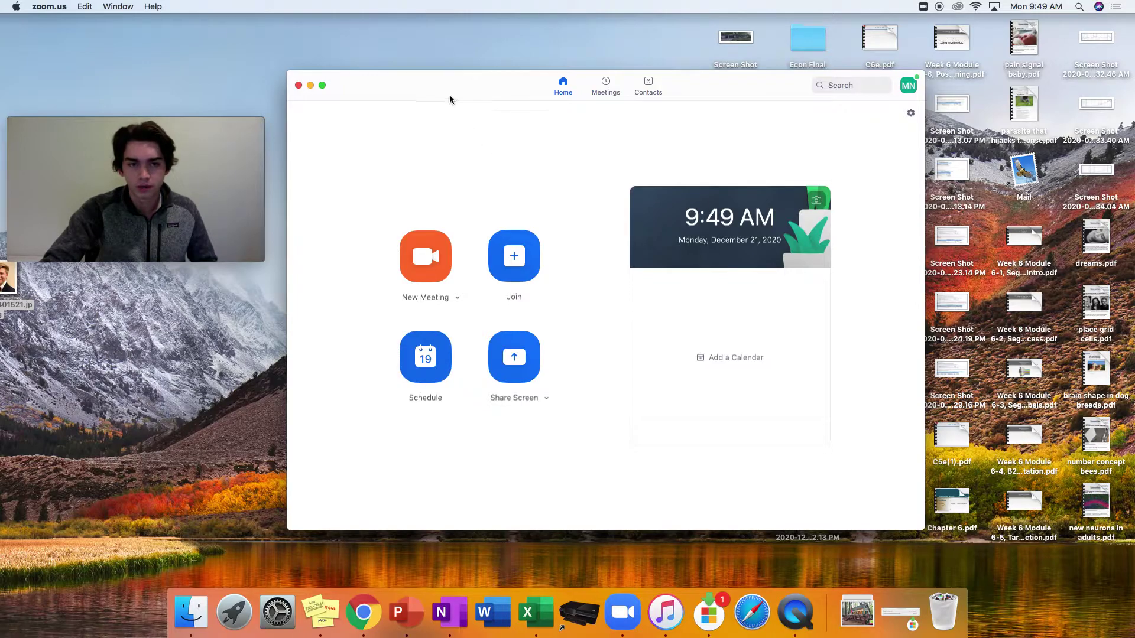
- Start a new instant meeting, dismiss the audio conference options, and move the meeting window clear of the webcam preview
left_click_drag(449, 99, 498, 79)
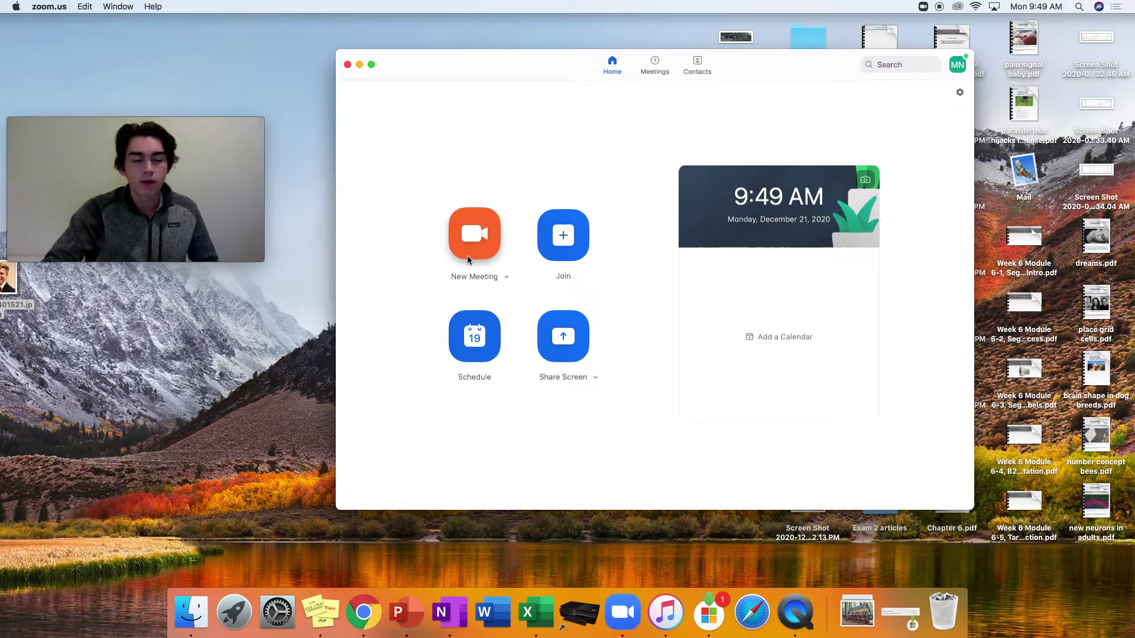
left_click(467, 257)
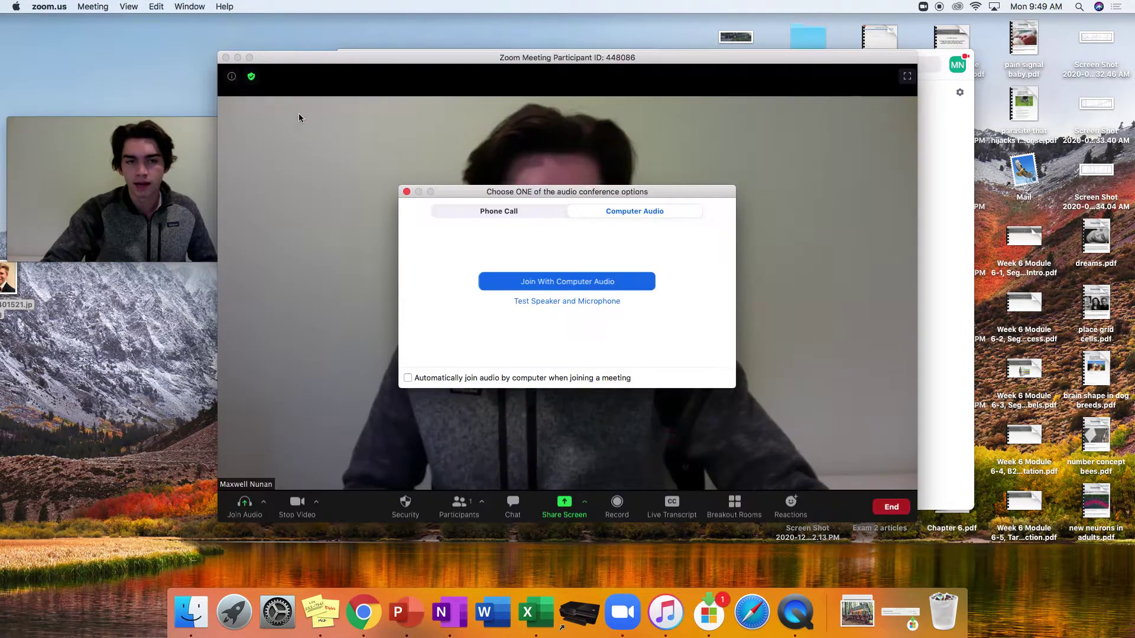
left_click_drag(287, 121, 350, 114)
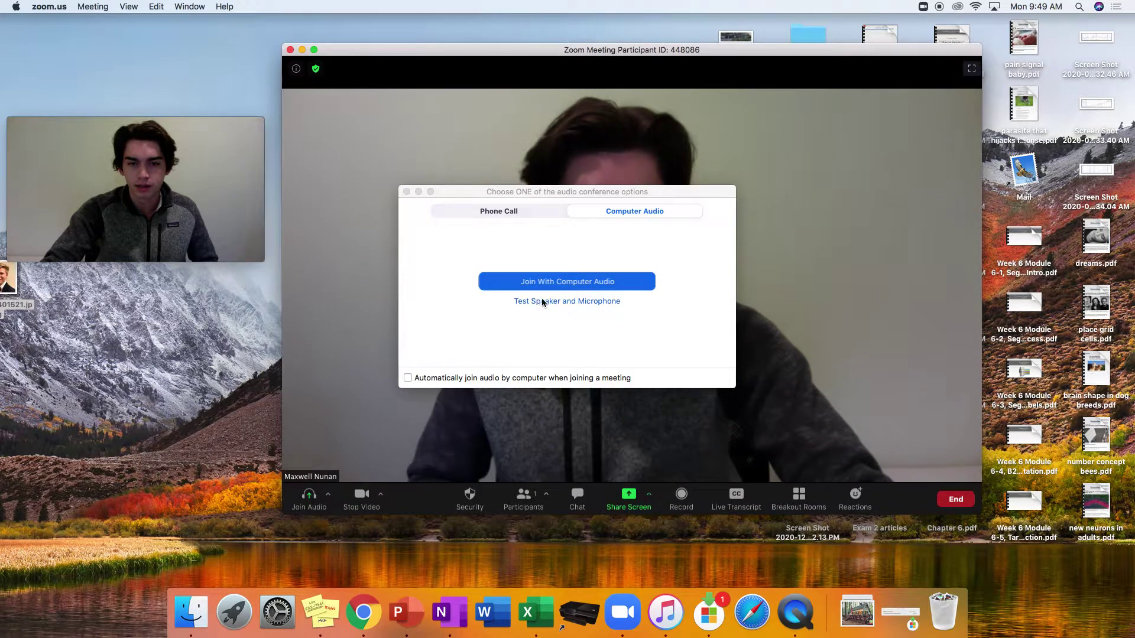
left_click(407, 191)
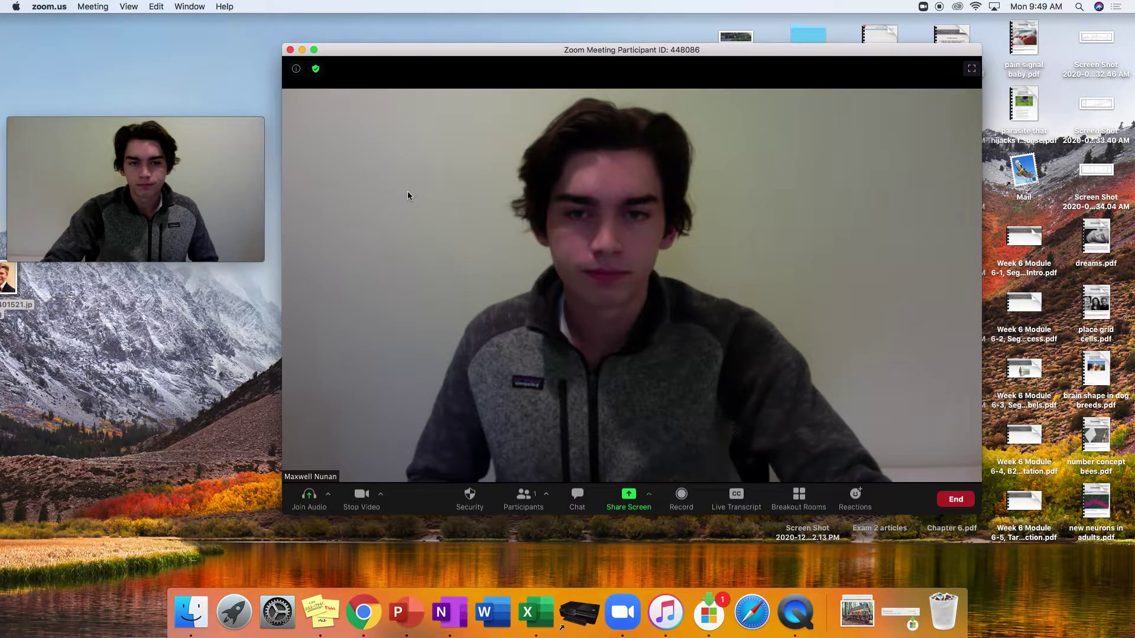
left_click_drag(498, 55, 514, 49)
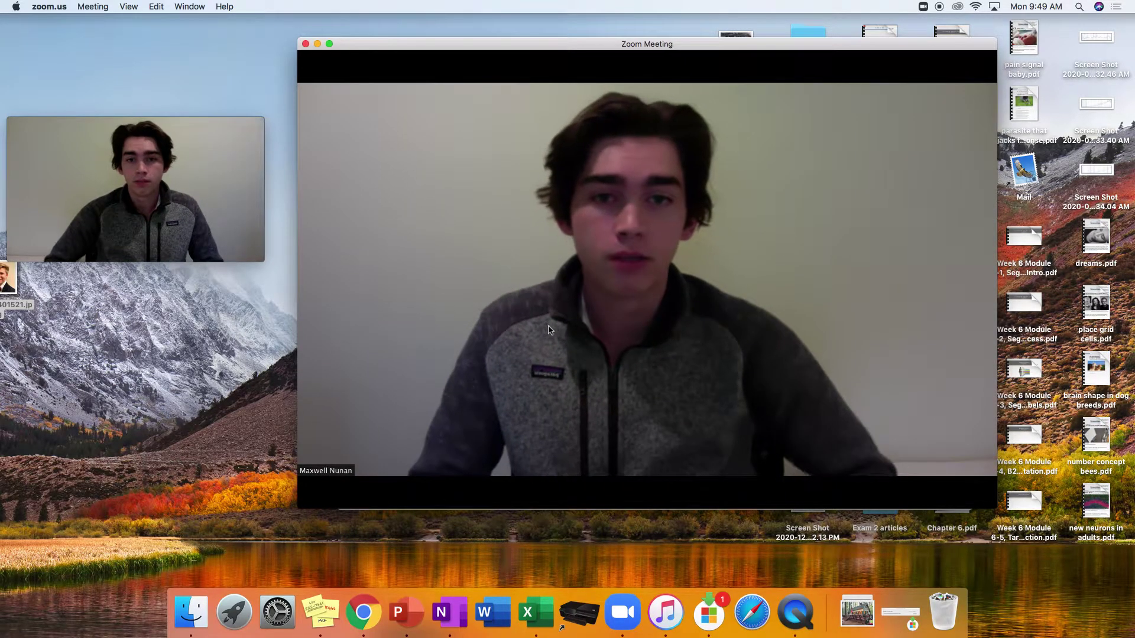
- Join the meeting with computer audio, unmute the microphone, and mute it again
mouse_move(450, 230)
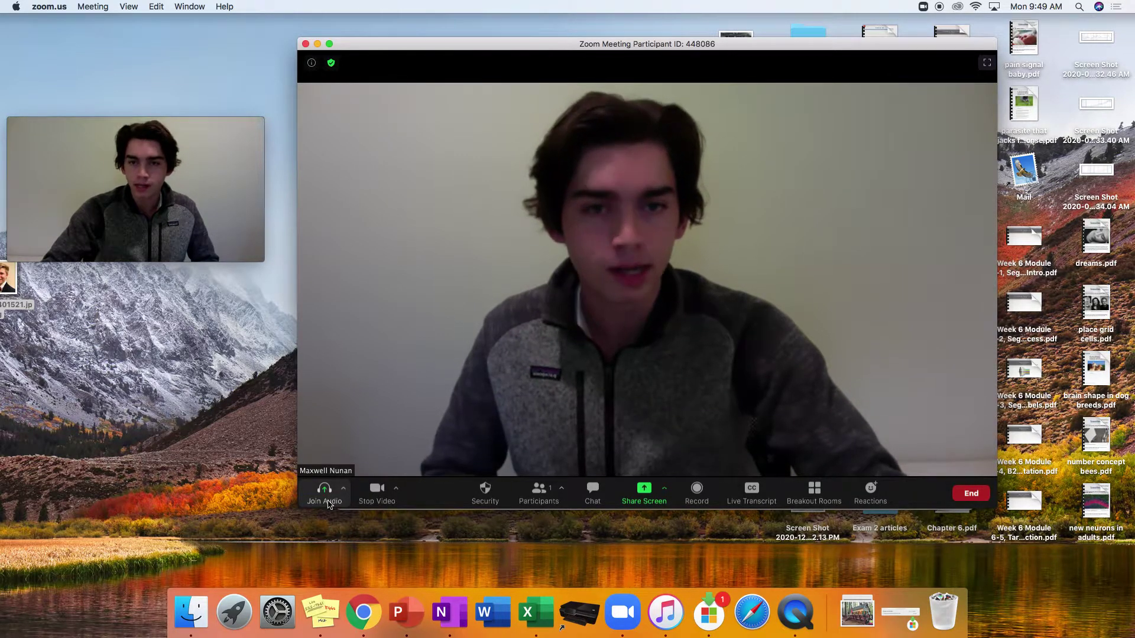
left_click(326, 497)
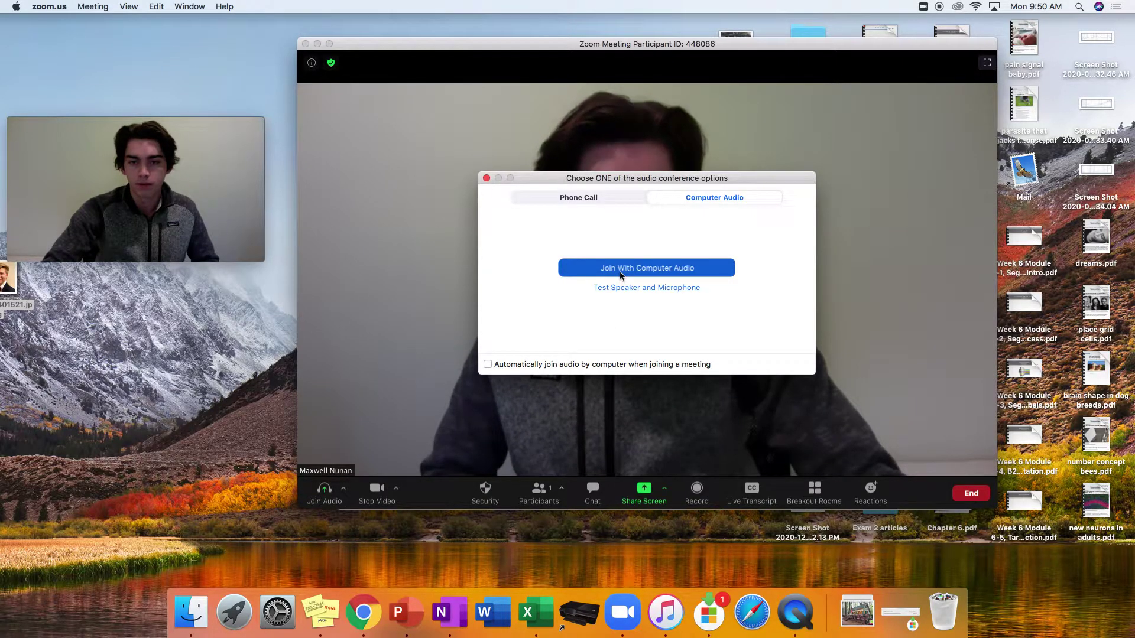
left_click(620, 274)
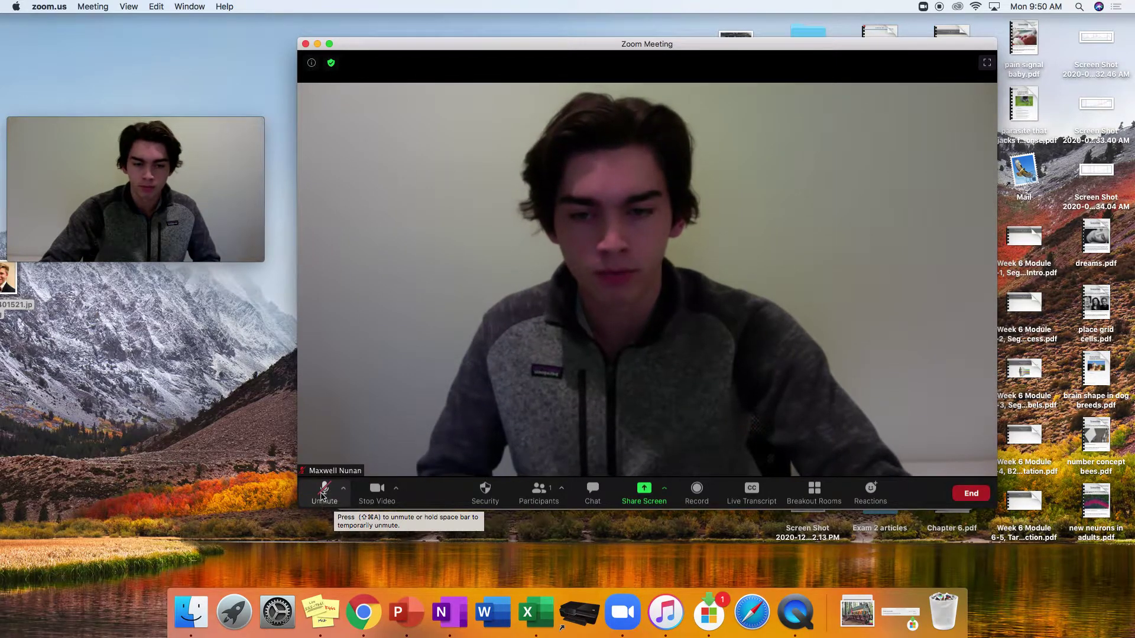
left_click(332, 505)
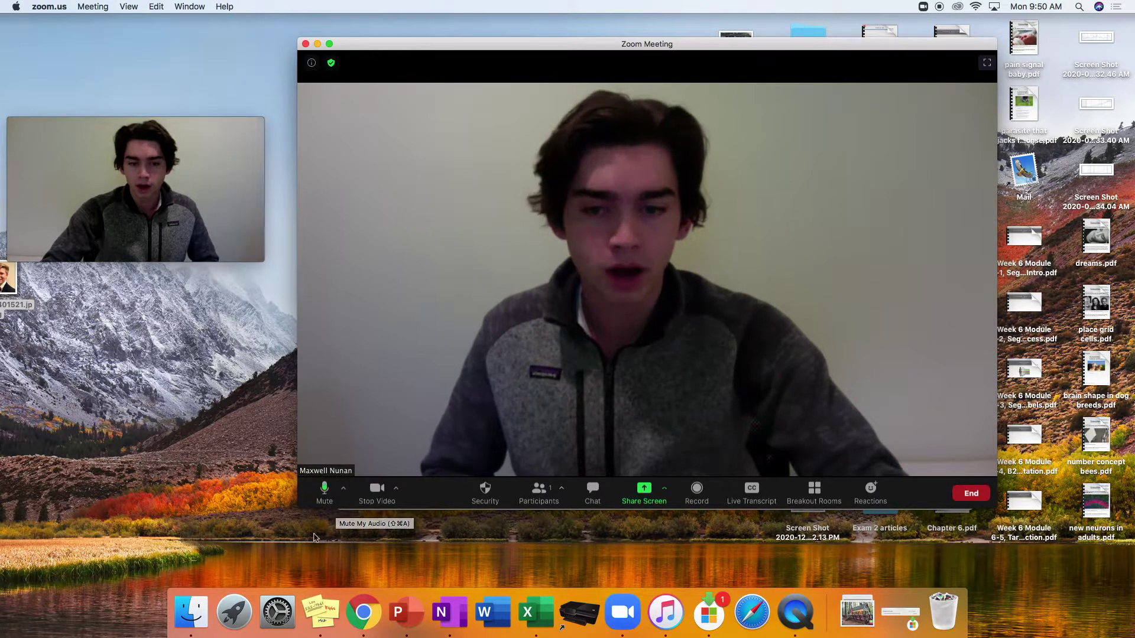
left_click(324, 495)
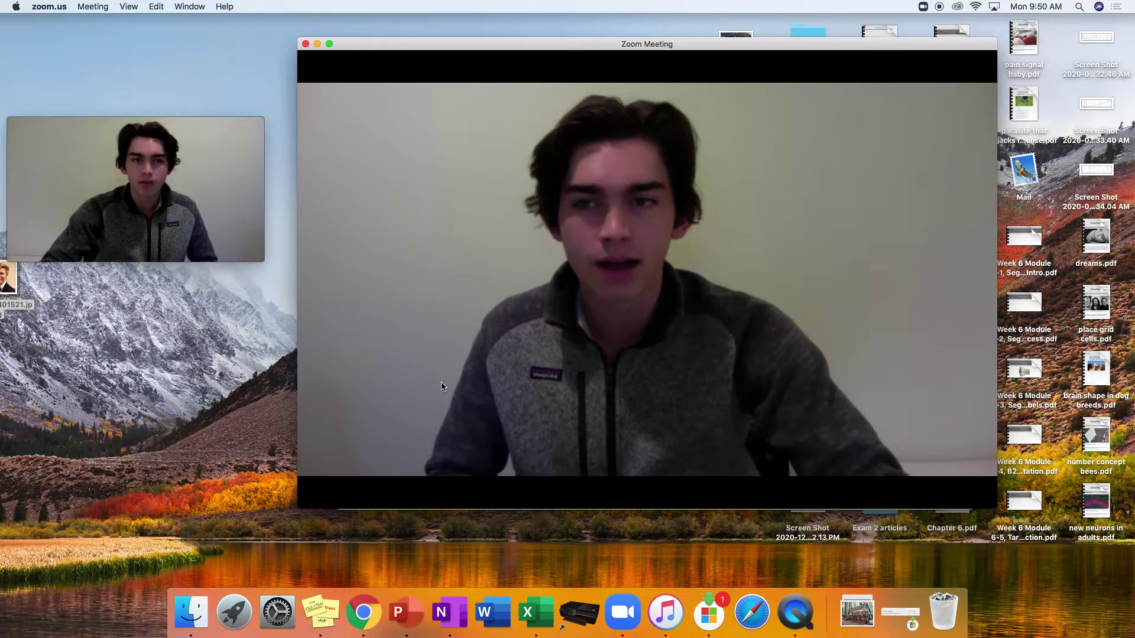
- Stop the camera video in the meeting and start it again
mouse_move(331, 491)
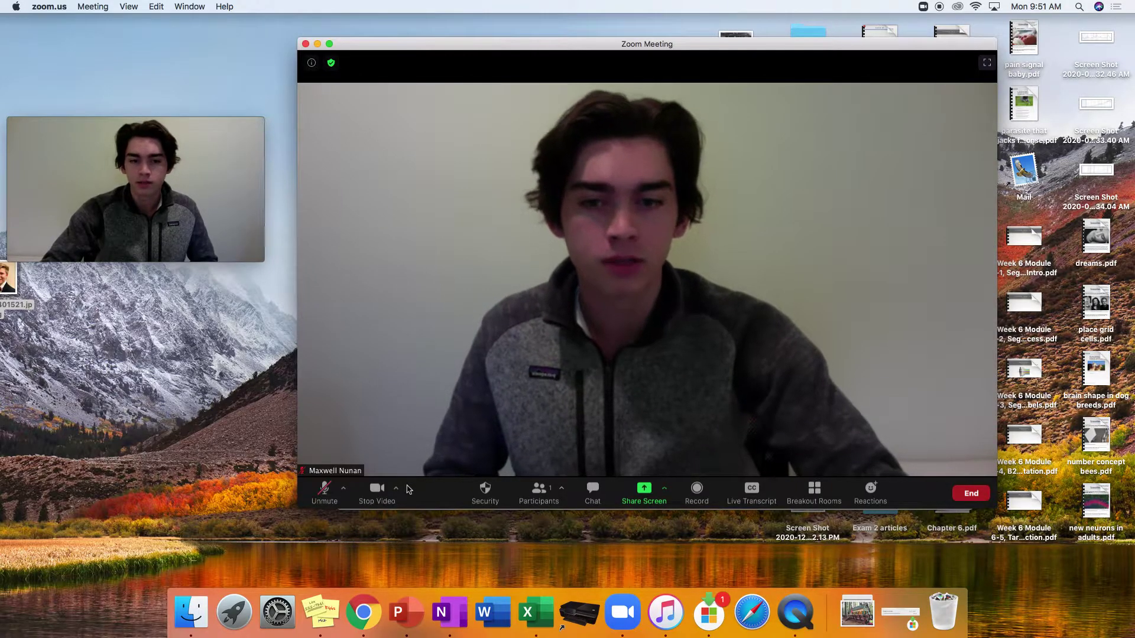
left_click(377, 501)
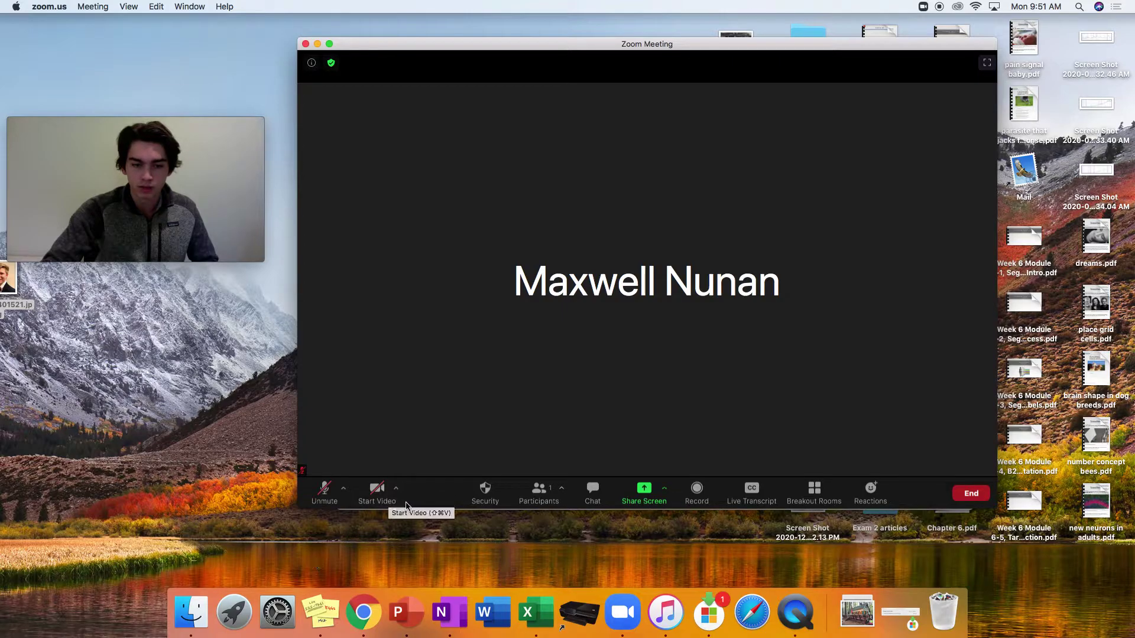
left_click(381, 495)
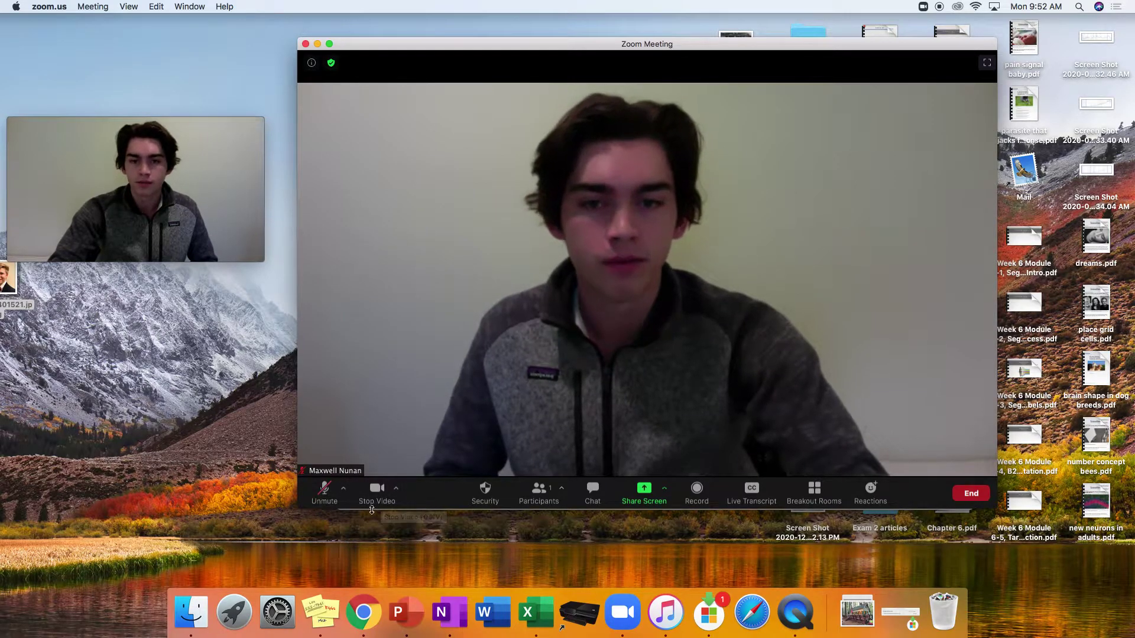
- Review the microphone, speaker and other audio options available for the meeting
left_click(344, 490)
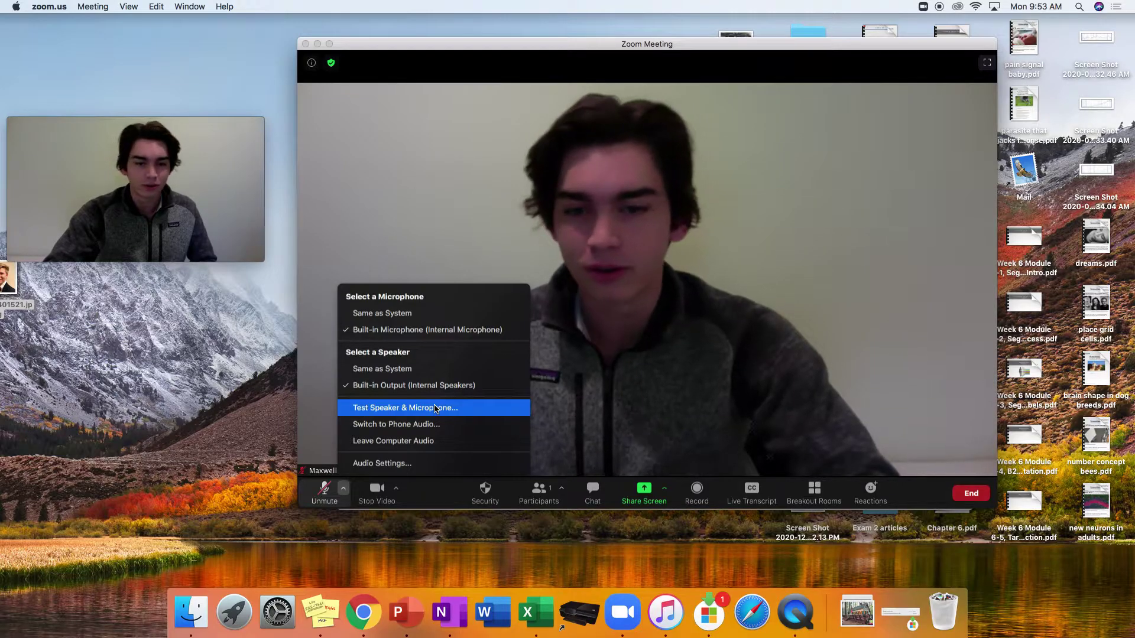
left_click(387, 464)
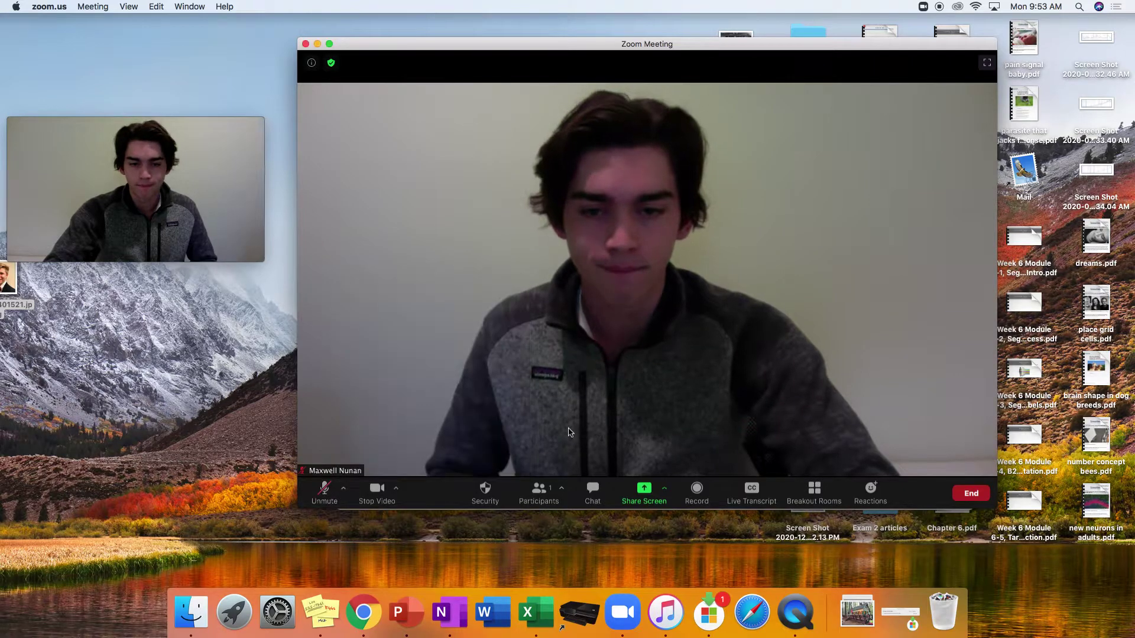
- Set the meeting's virtual background to the Golden Gate Bridge picture
left_click(397, 489)
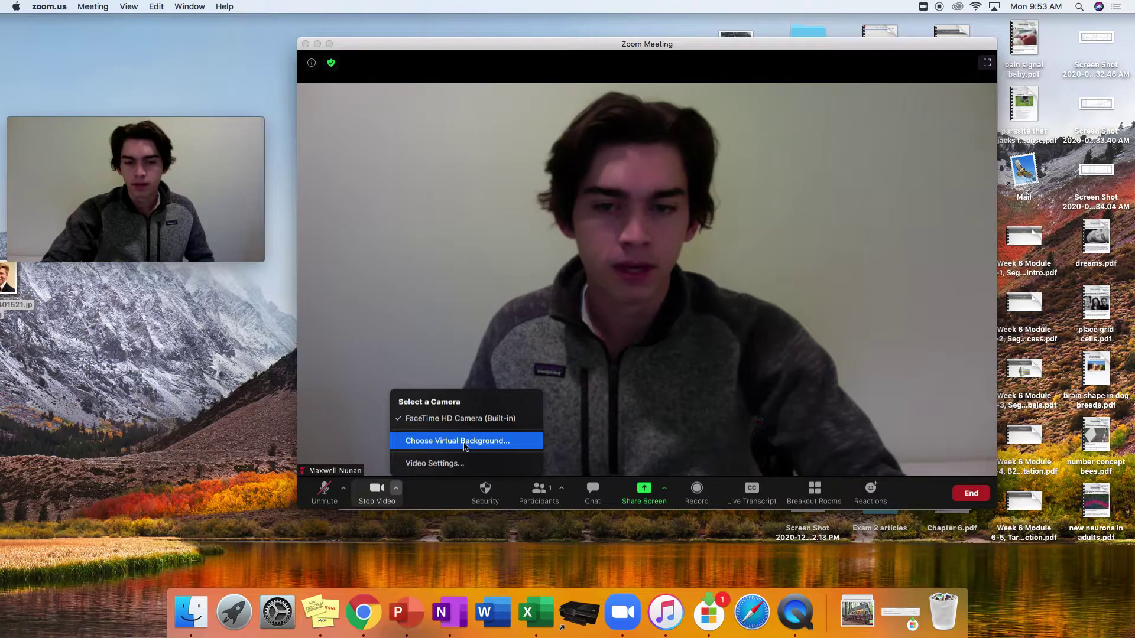
left_click(467, 444)
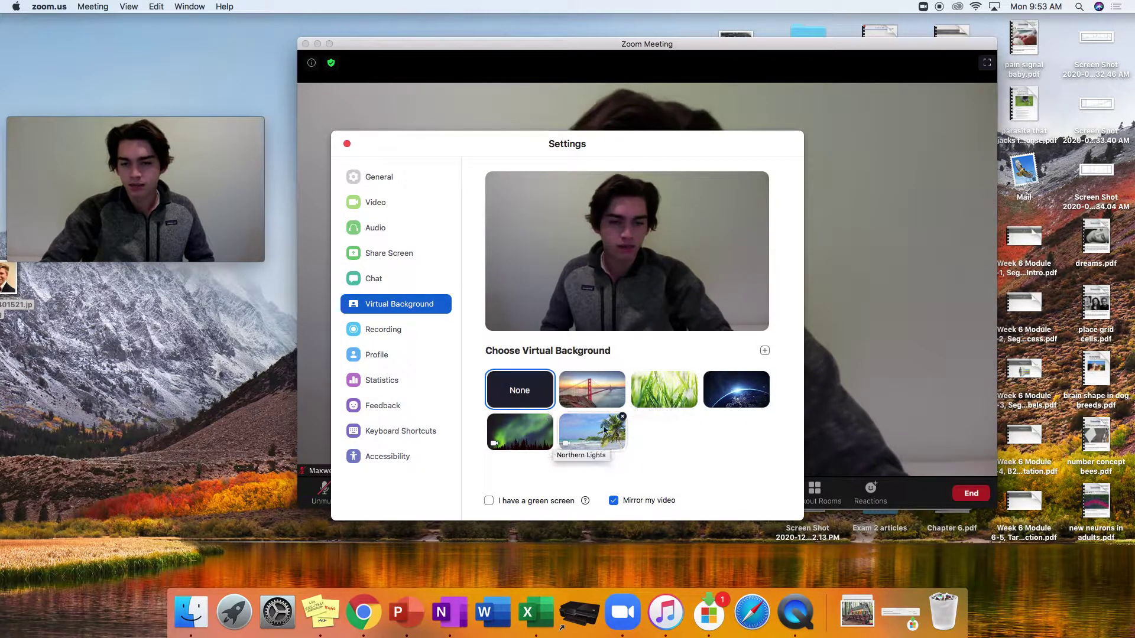
left_click(591, 390)
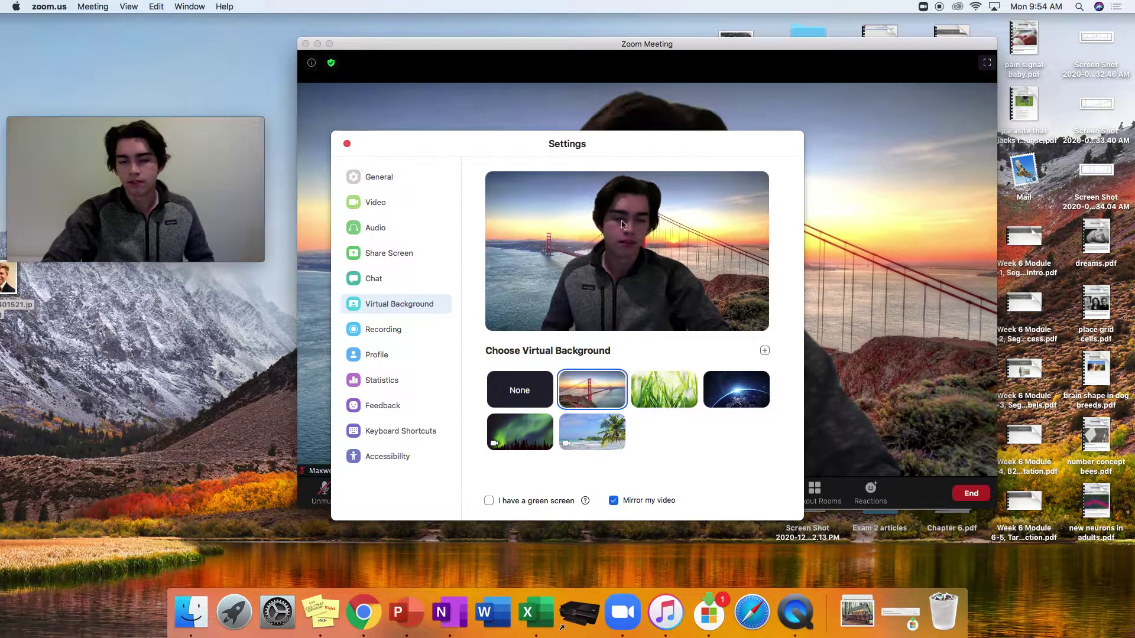
- Close the virtual background settings and view the meeting video with the new background
left_click(347, 143)
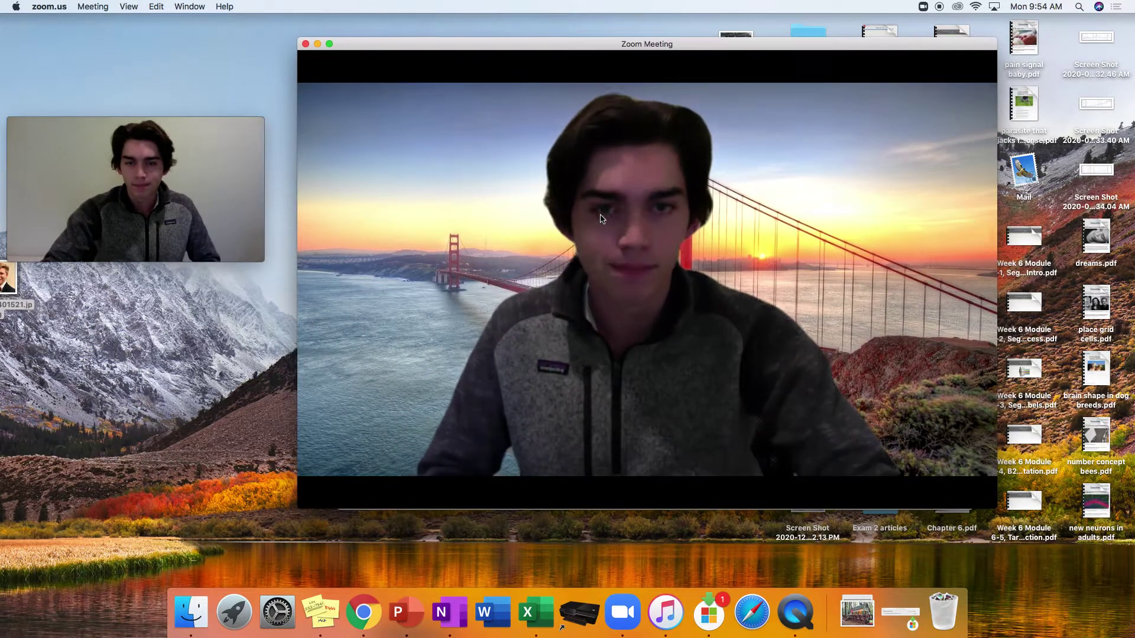
mouse_move(599, 236)
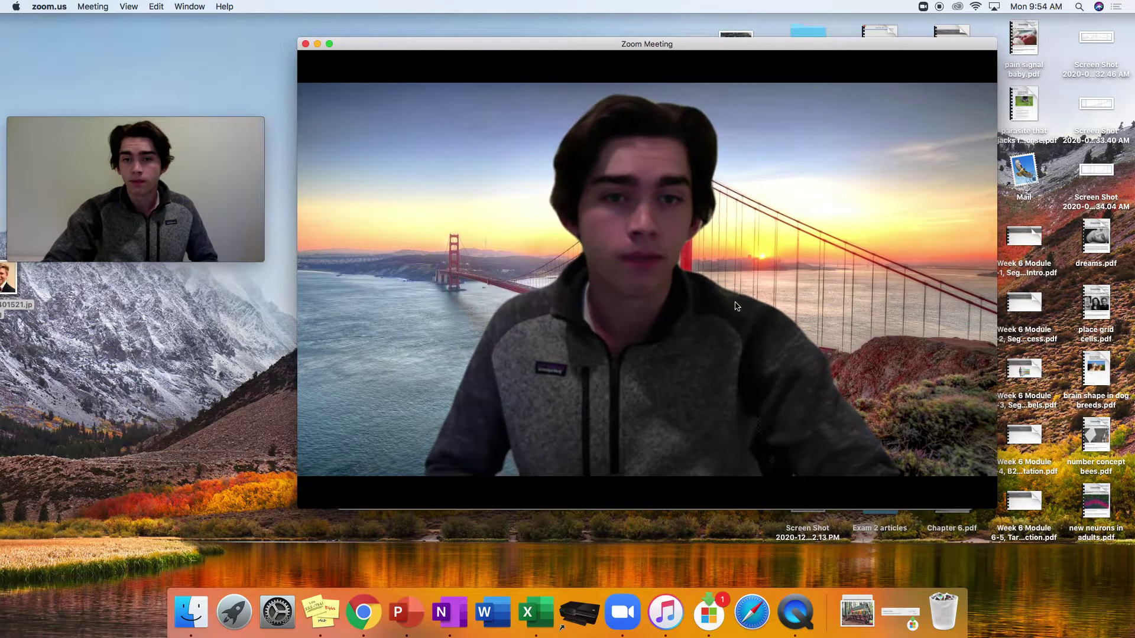
mouse_move(695, 323)
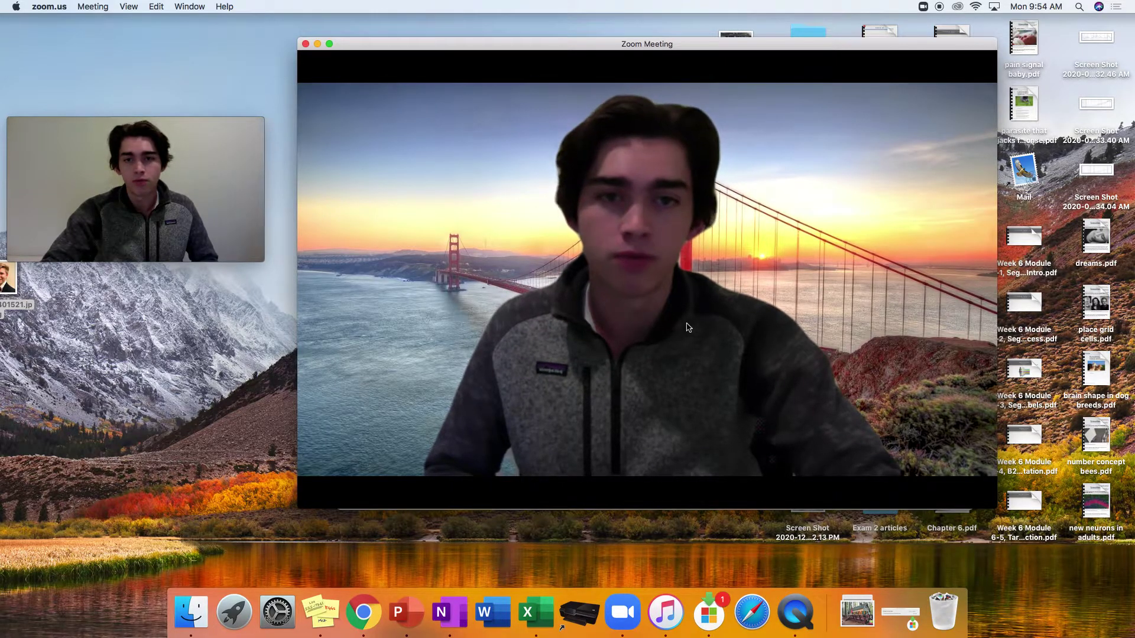
mouse_move(687, 327)
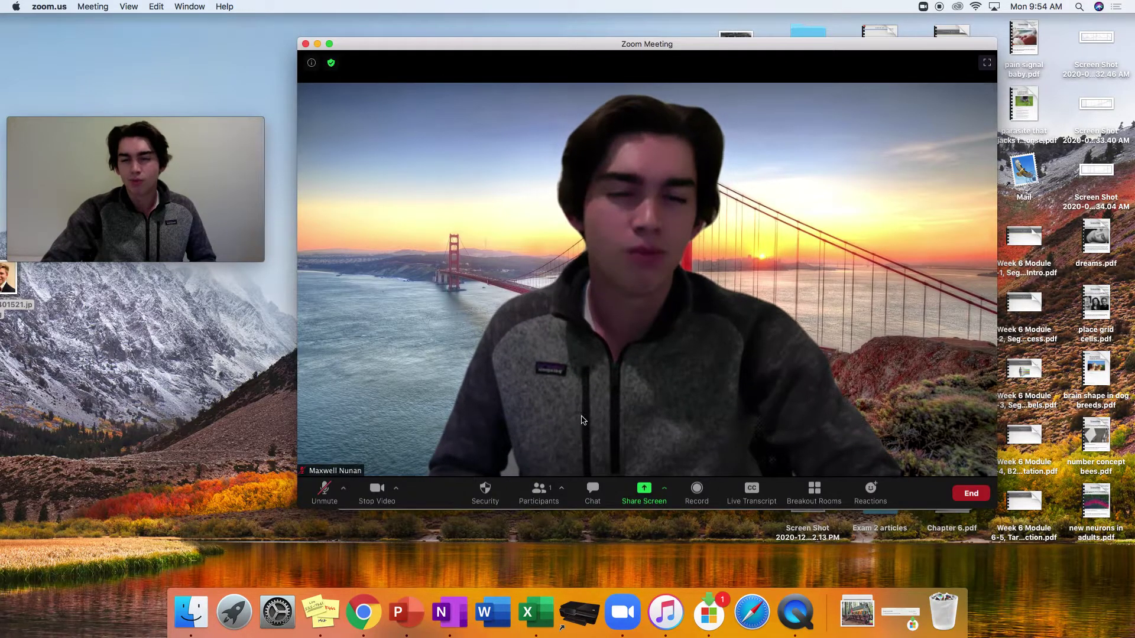
- Set the meeting's virtual background to None and close the settings
left_click(396, 491)
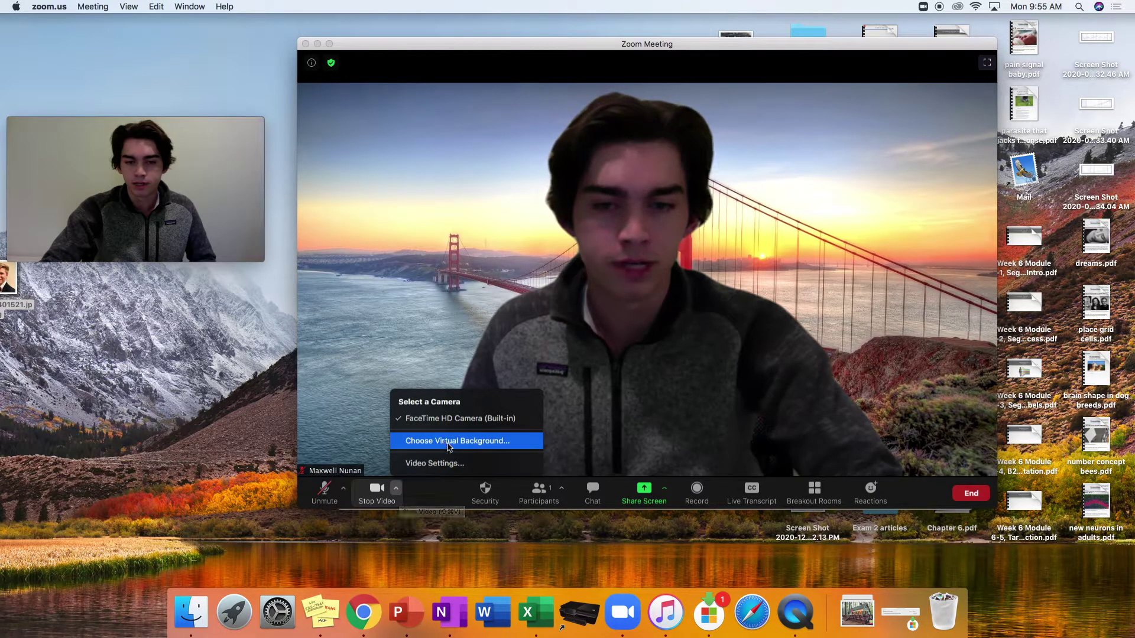
left_click(467, 447)
left_click(525, 393)
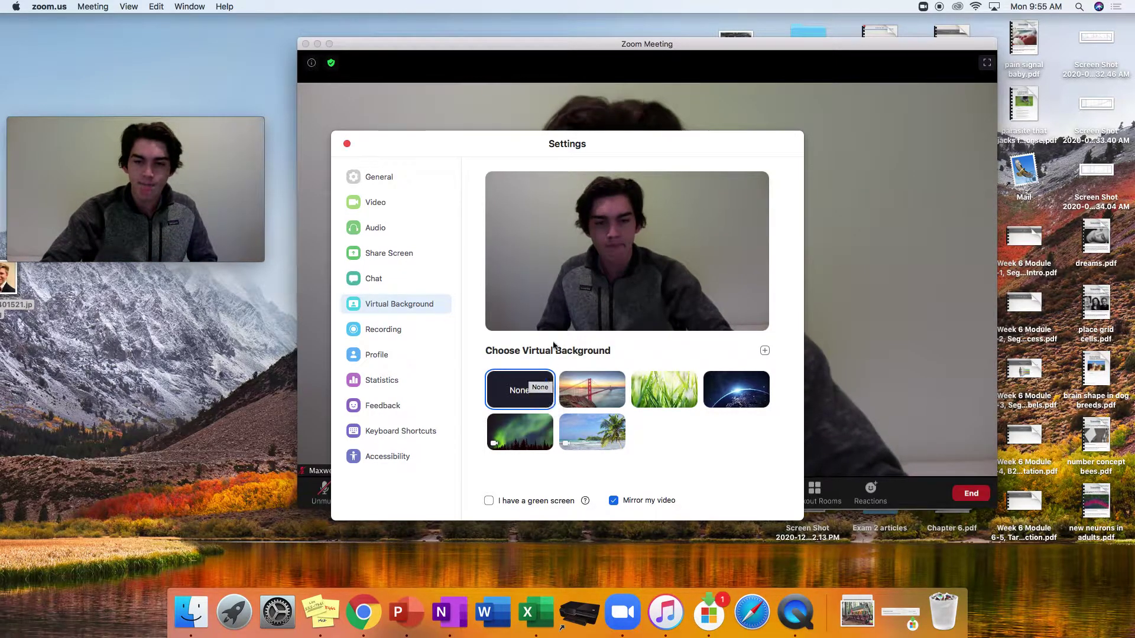
left_click(347, 145)
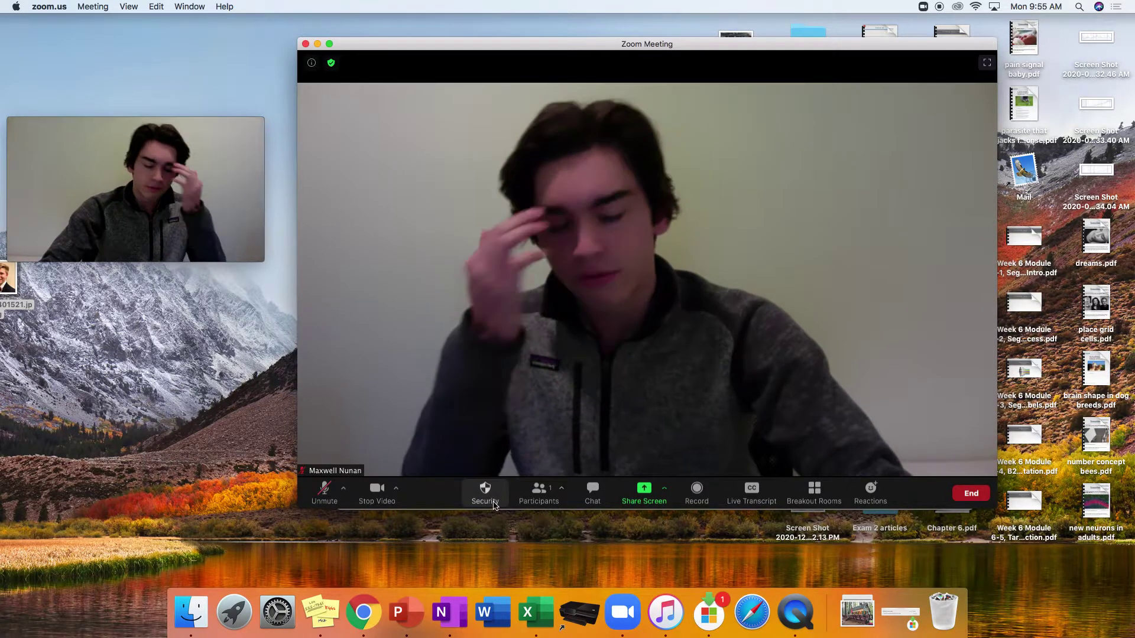
- Review the security options for locking the meeting and limiting what participants can do
left_click(493, 503)
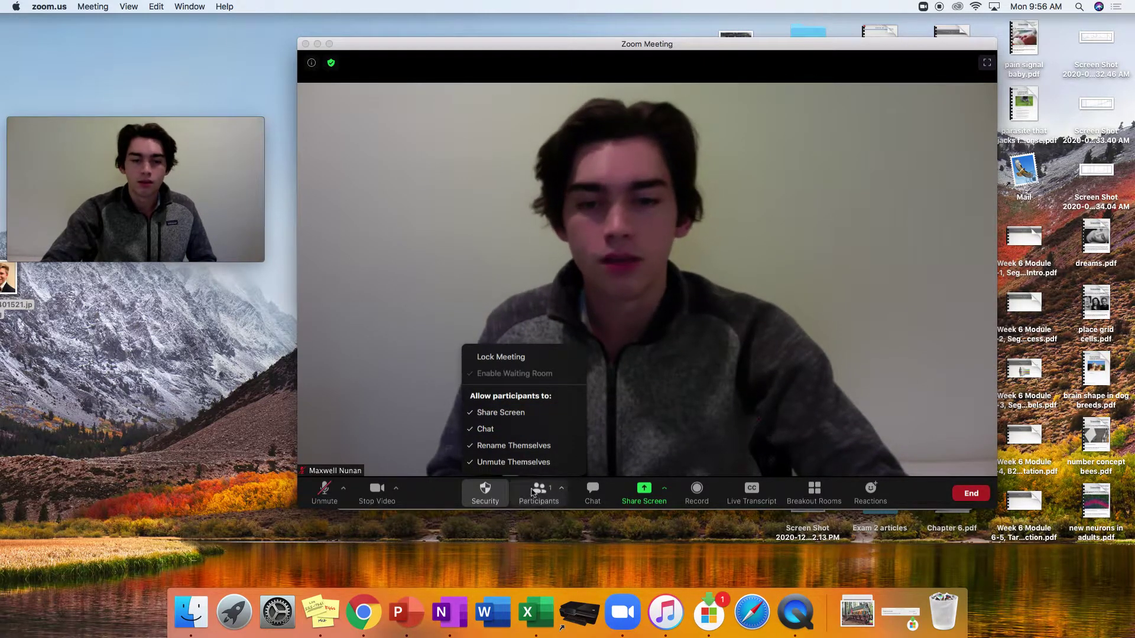
left_click(623, 426)
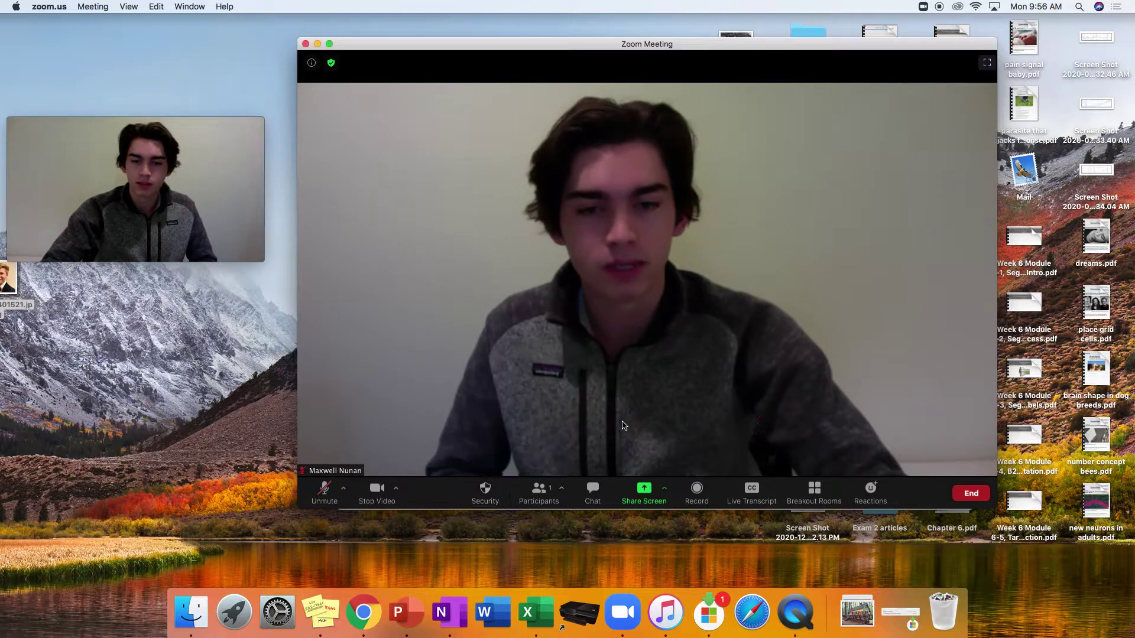
- Show the participants list and review the additional host options that apply to all participants
left_click(546, 501)
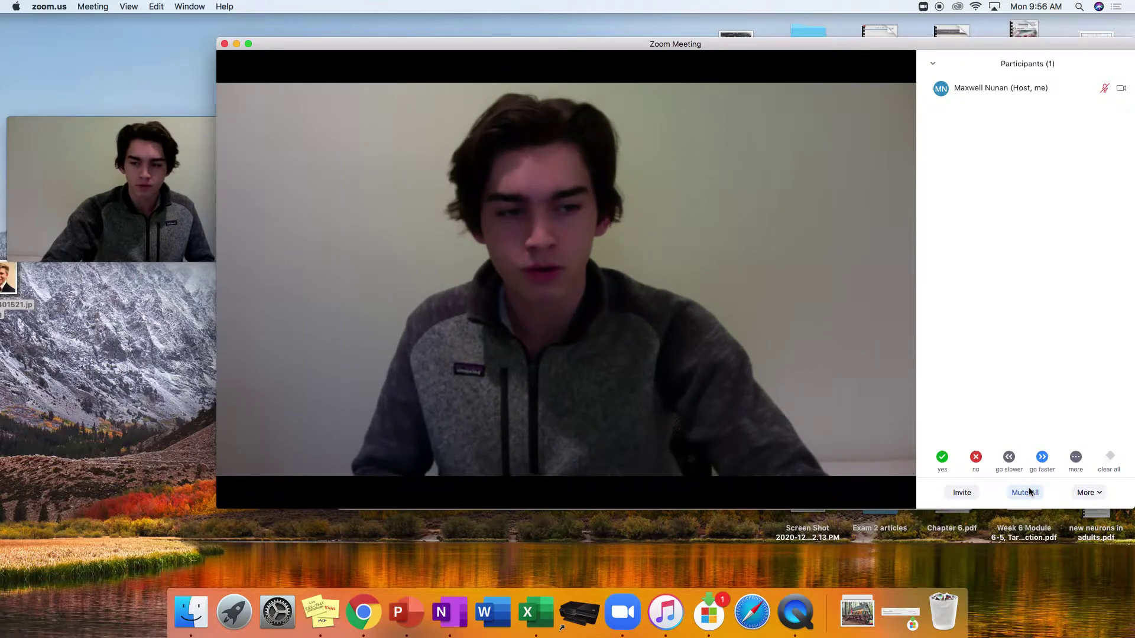
left_click(1090, 494)
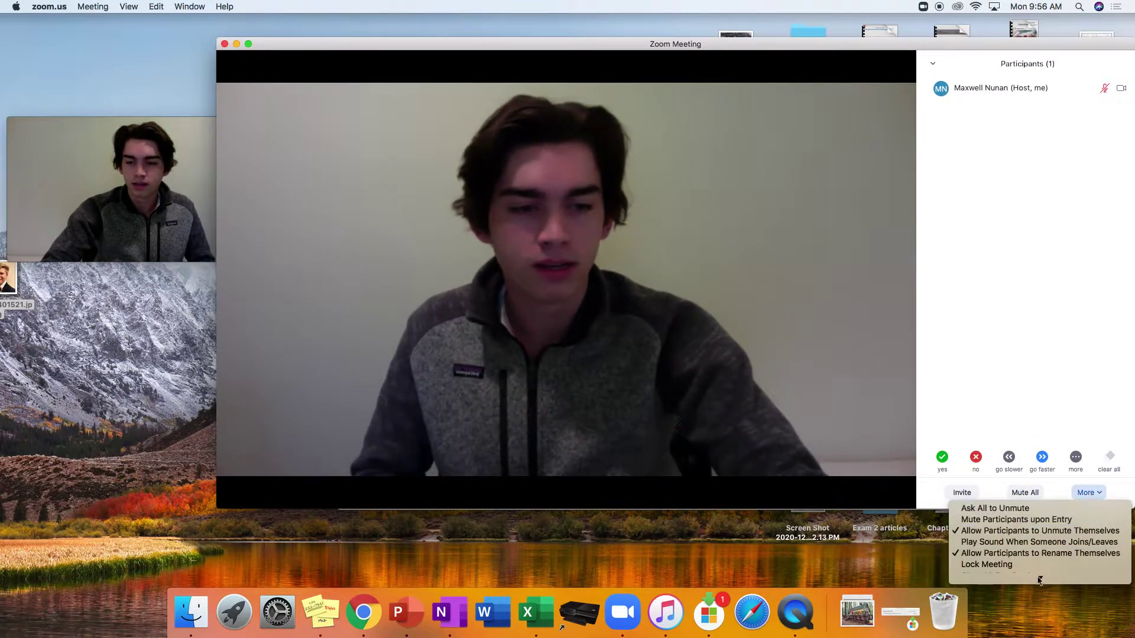
mouse_move(1039, 580)
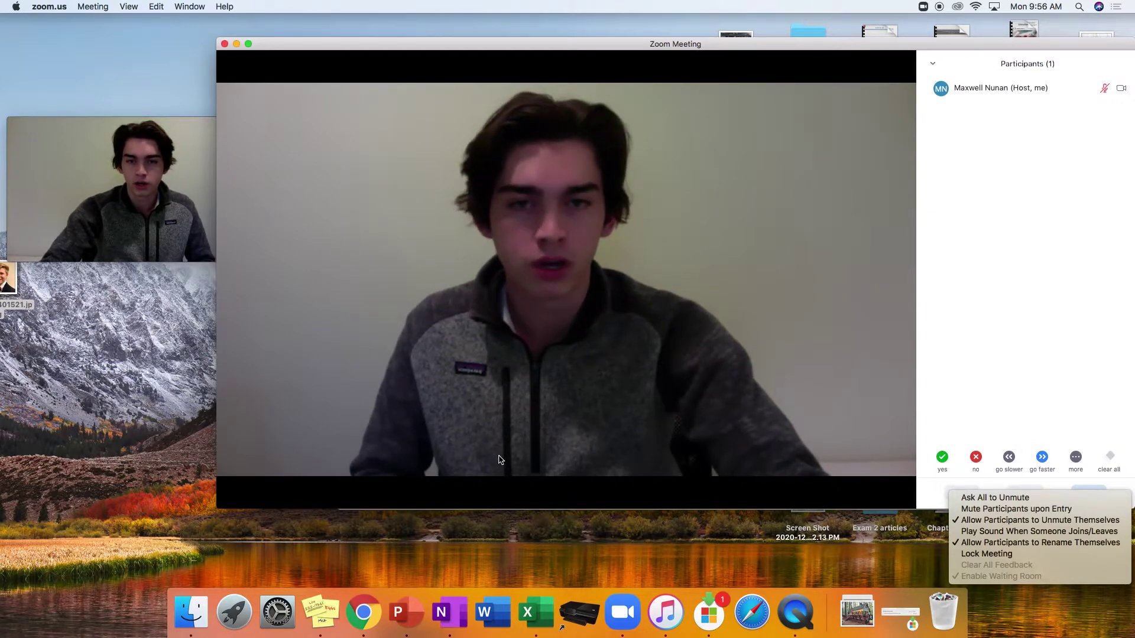
left_click(1072, 328)
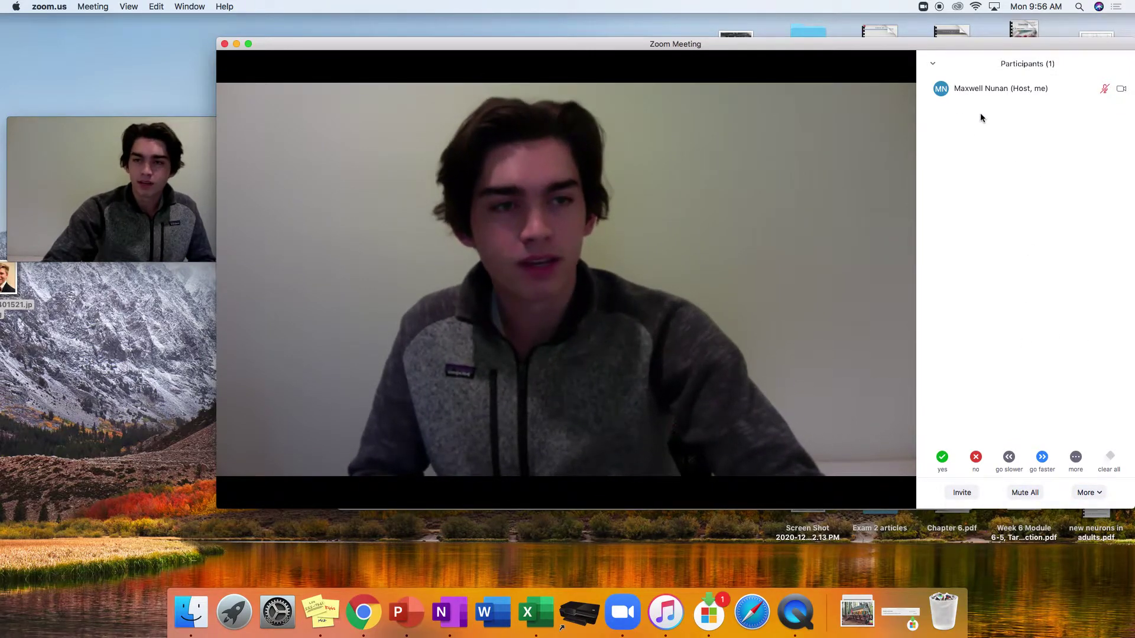
- Review the options available for the host's own entry in the participants list
mouse_move(980, 92)
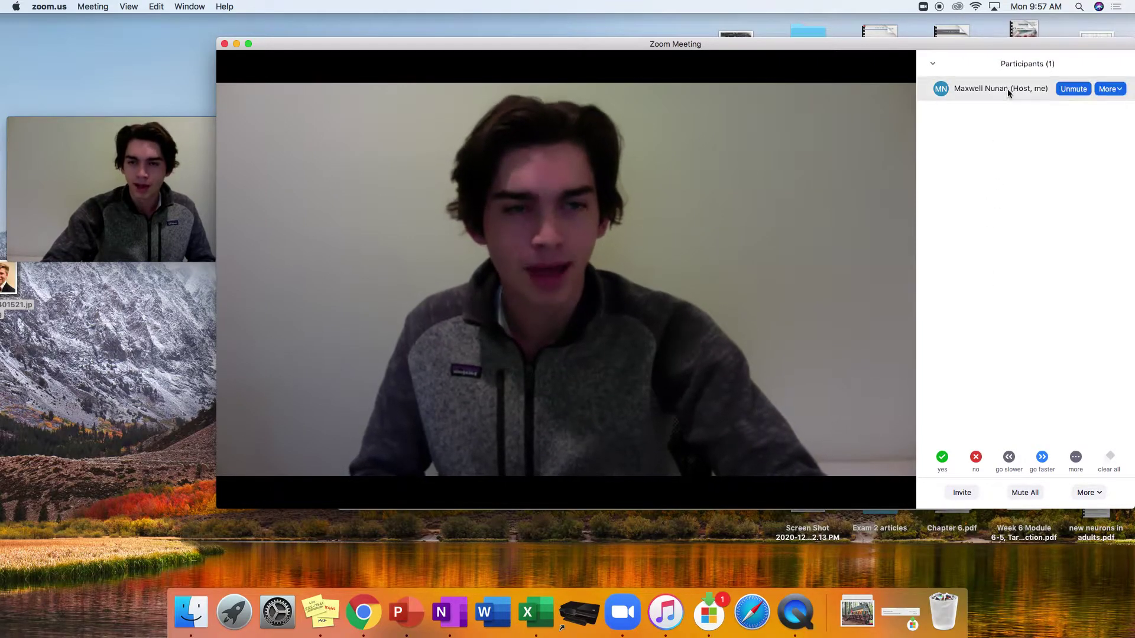
mouse_move(1039, 94)
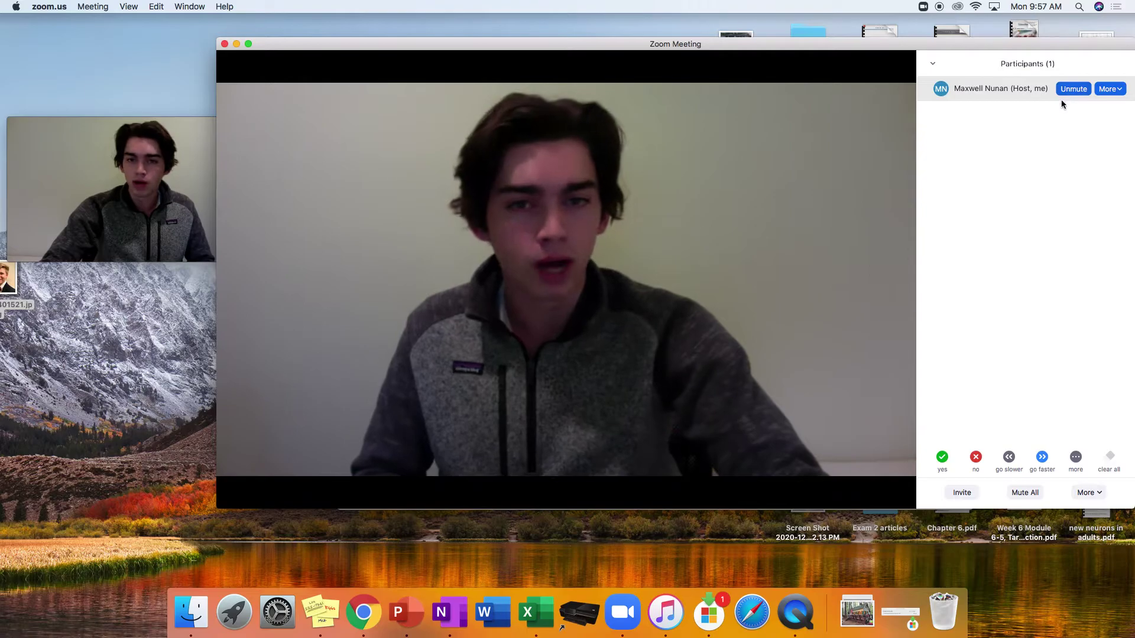
left_click(1111, 90)
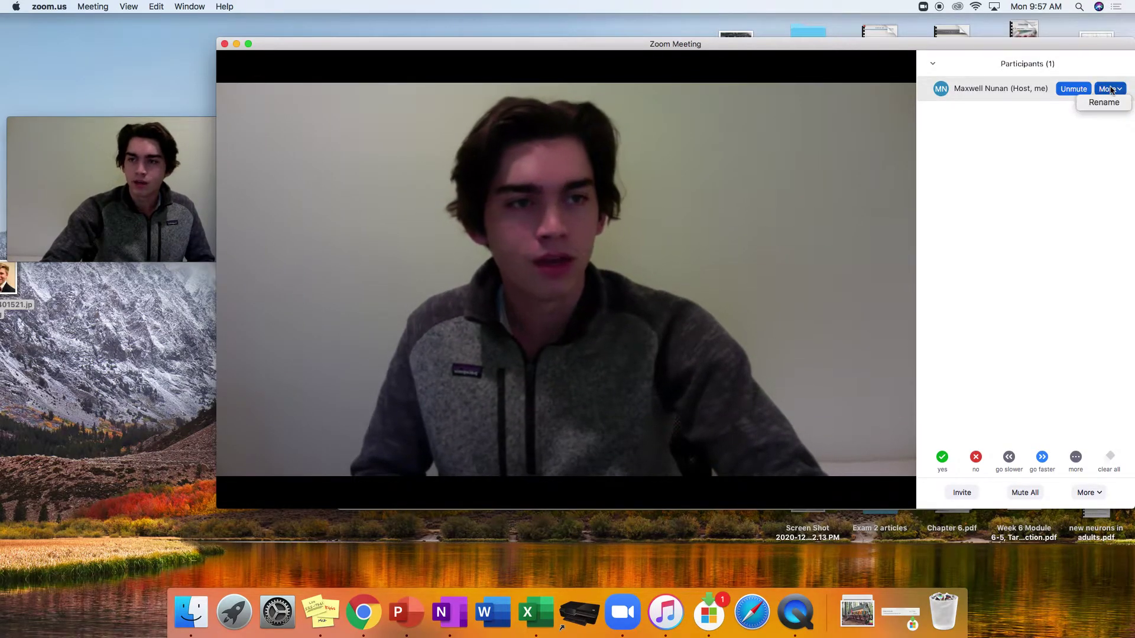
left_click(977, 70)
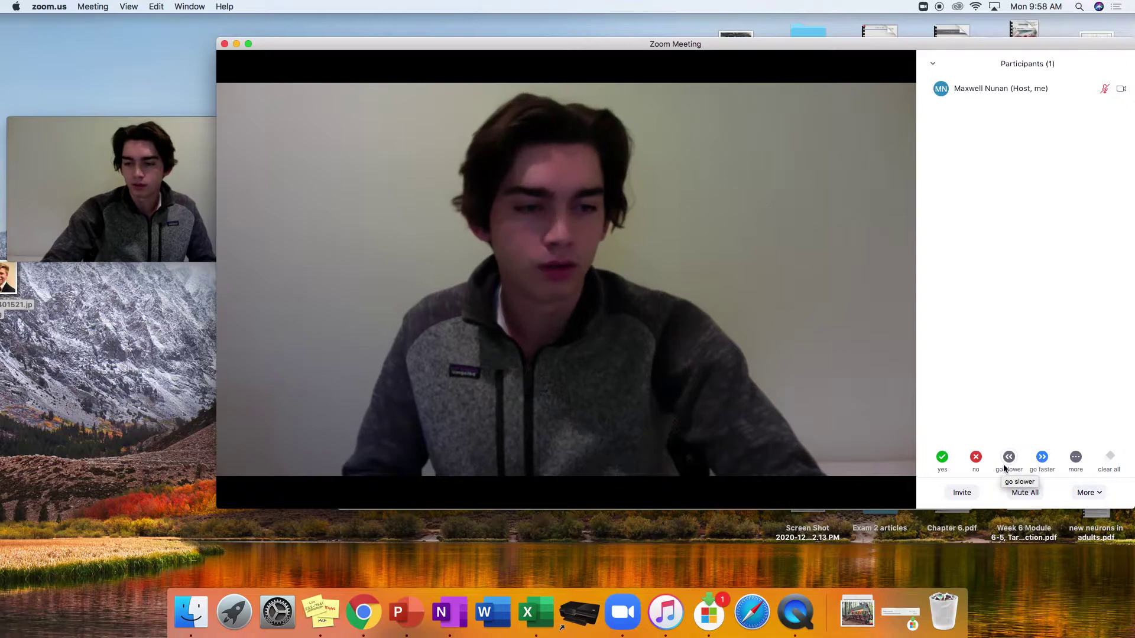
- Review the additional nonverbal feedback choices and close the participants list
left_click(1075, 467)
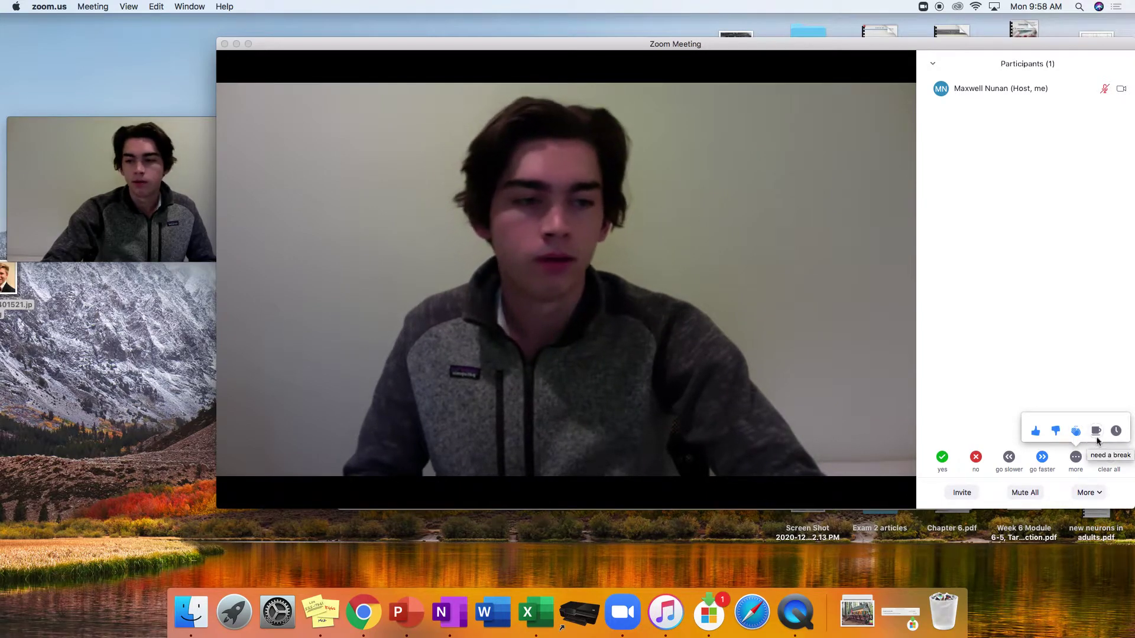
left_click(980, 396)
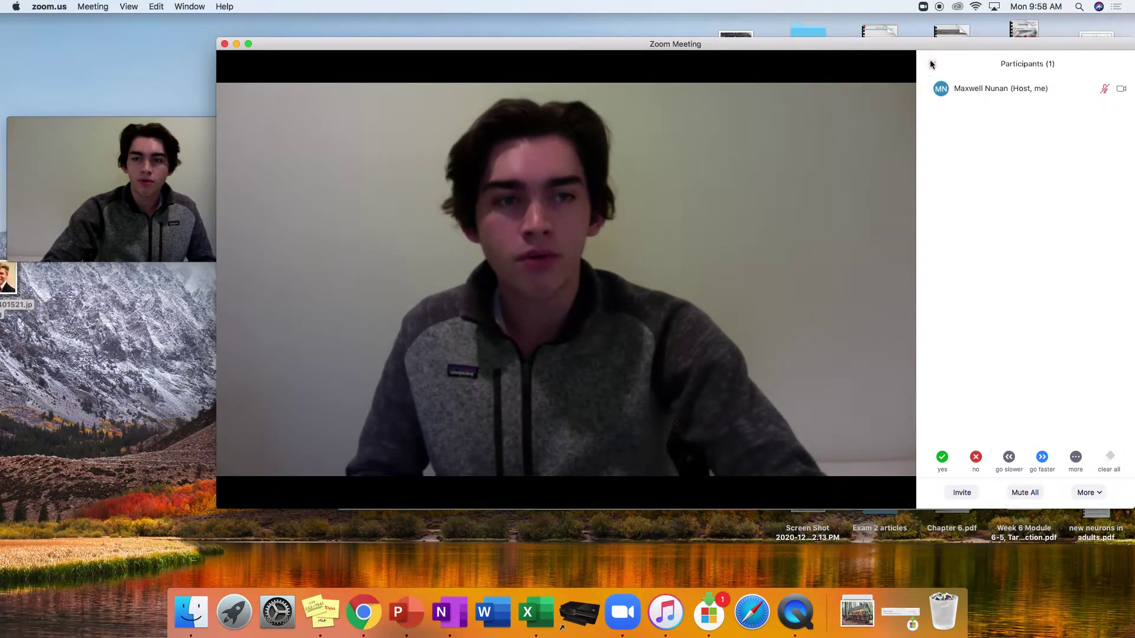
mouse_move(917, 82)
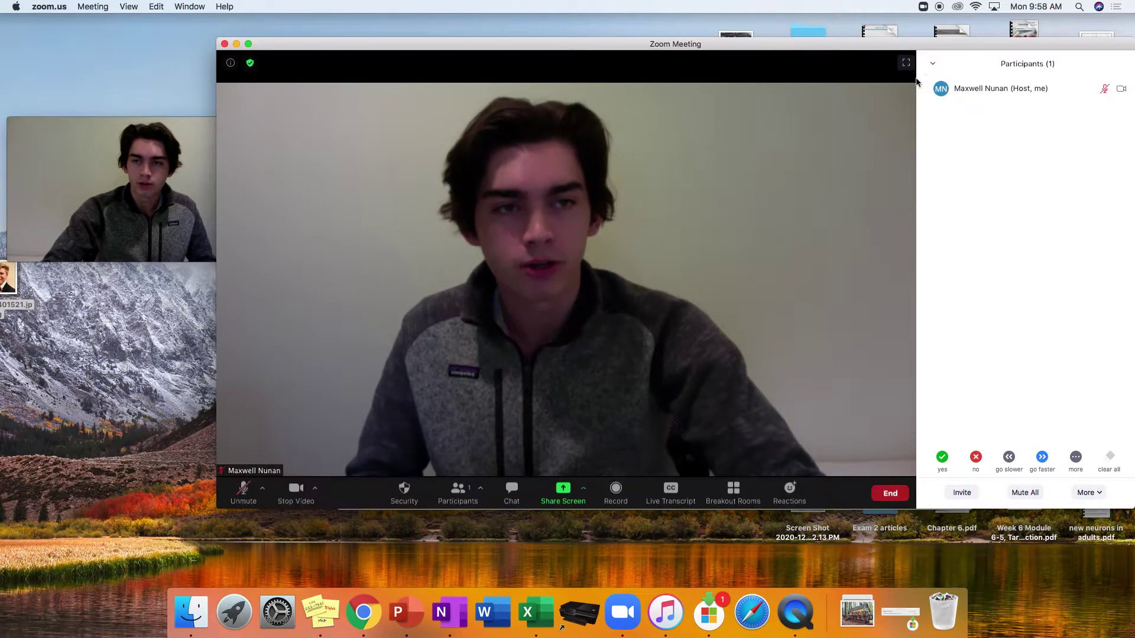
left_click(934, 65)
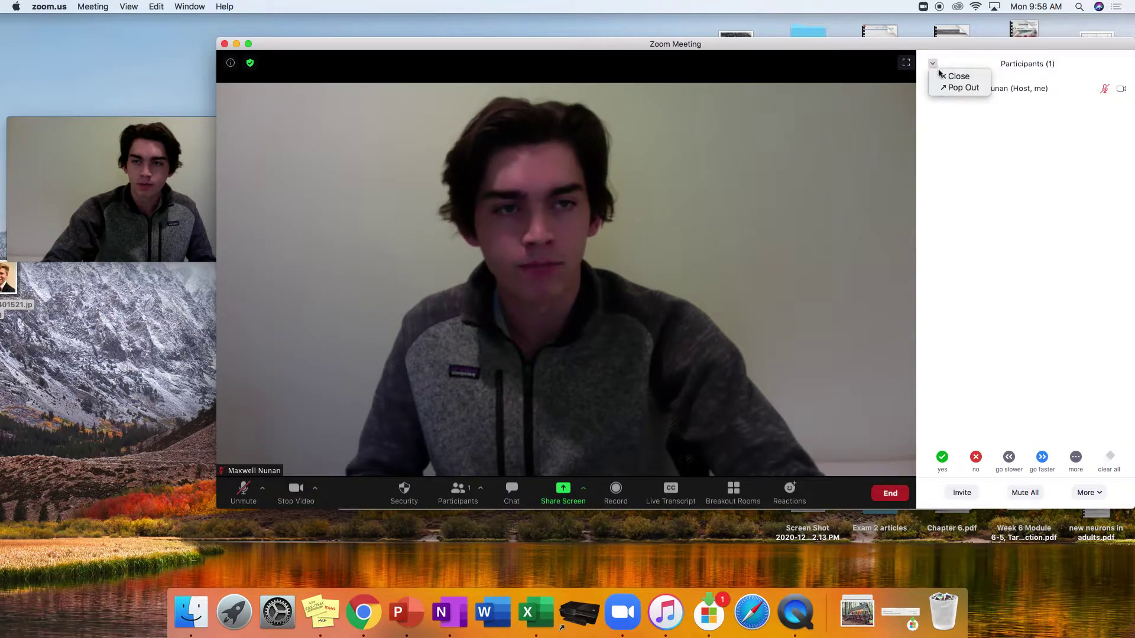
left_click(946, 77)
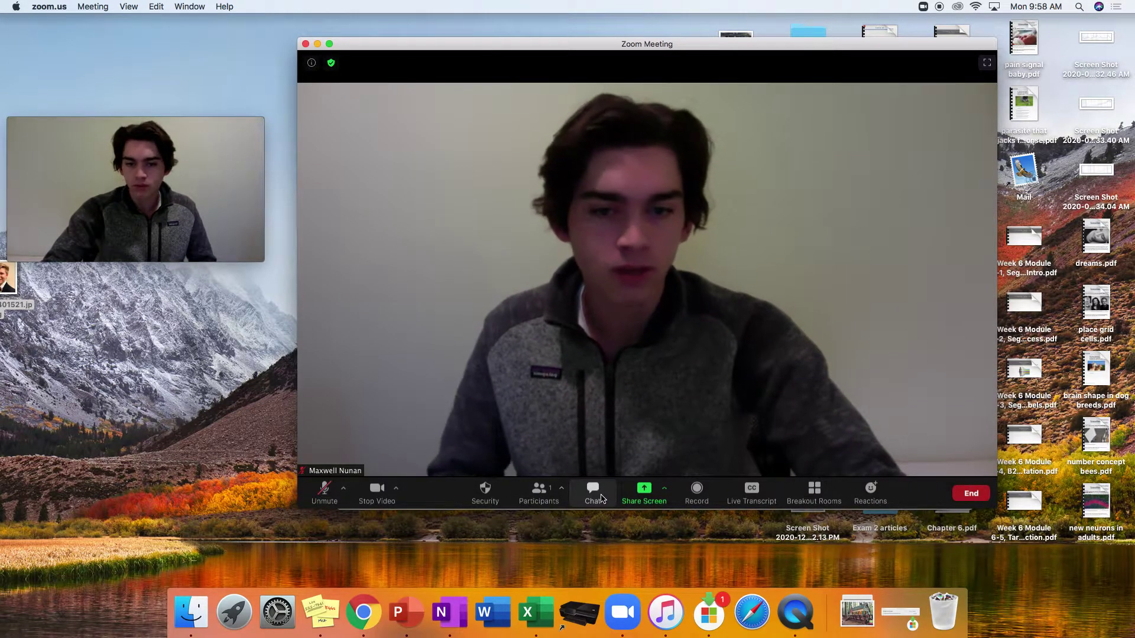
- Look at the meeting chat and close it again
left_click(593, 494)
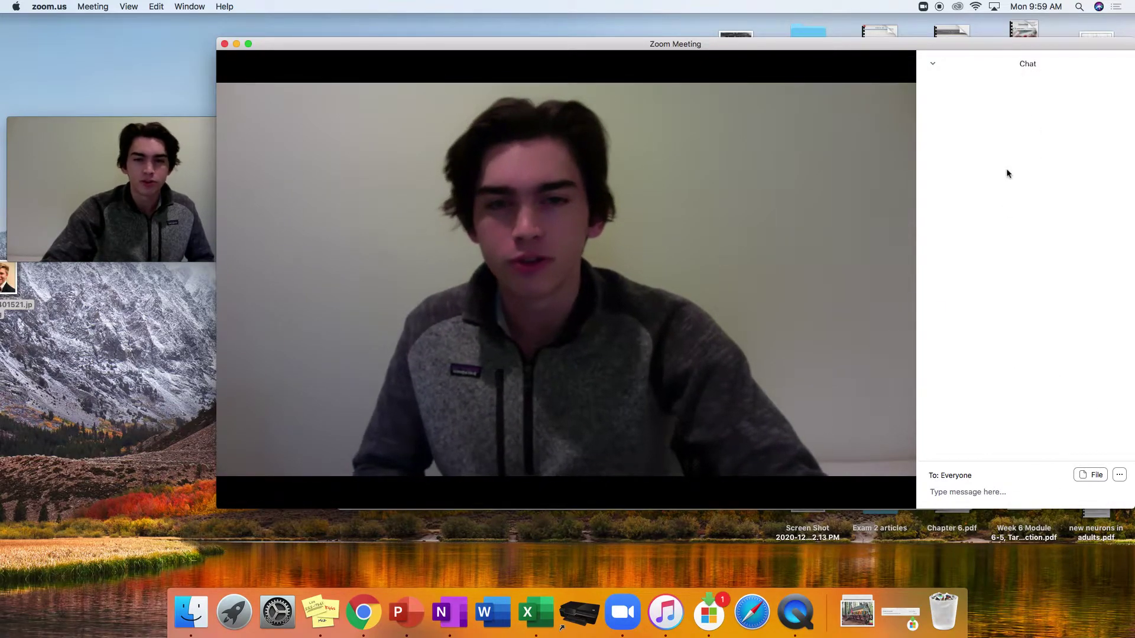
left_click(933, 65)
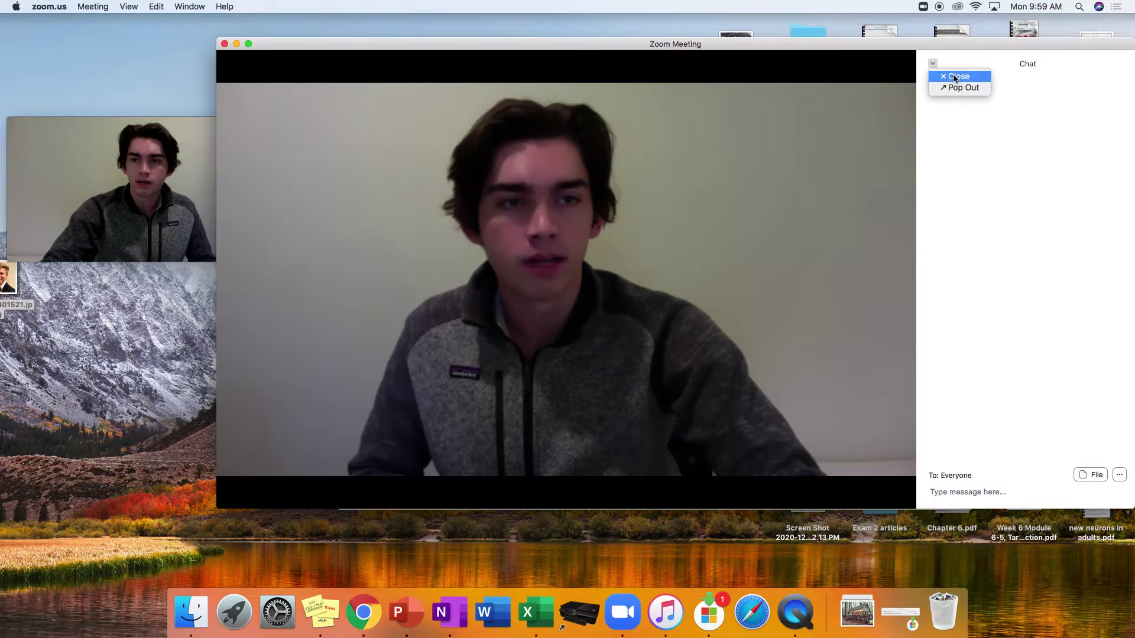
left_click(953, 77)
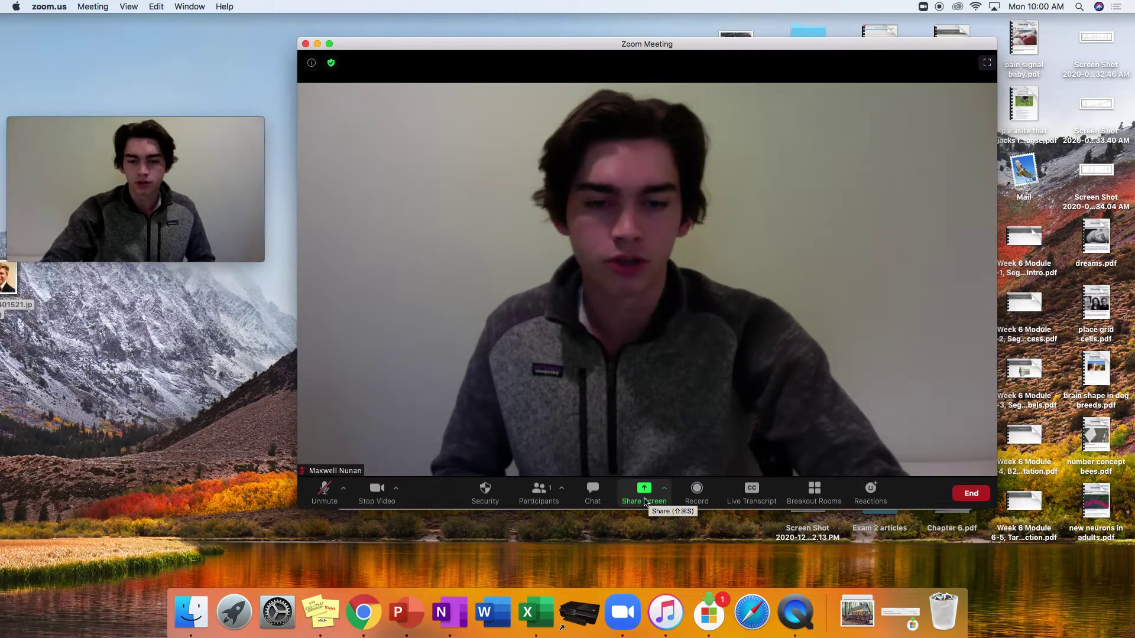
- Share Desktop 1 with the meeting and stop the screen share again
left_click(644, 490)
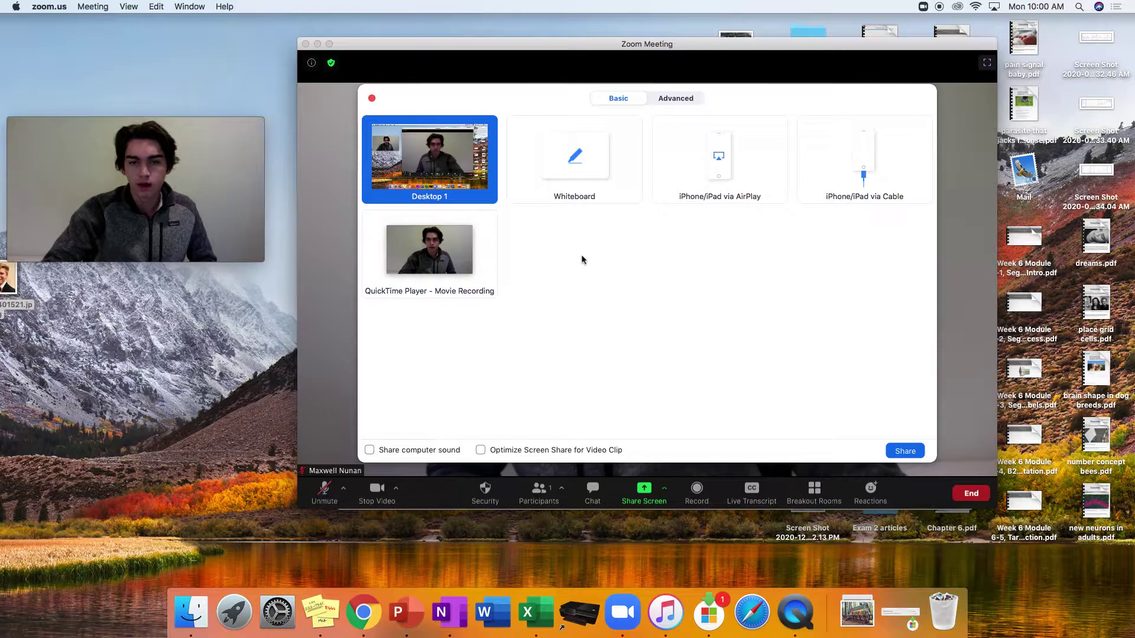
left_click(480, 273)
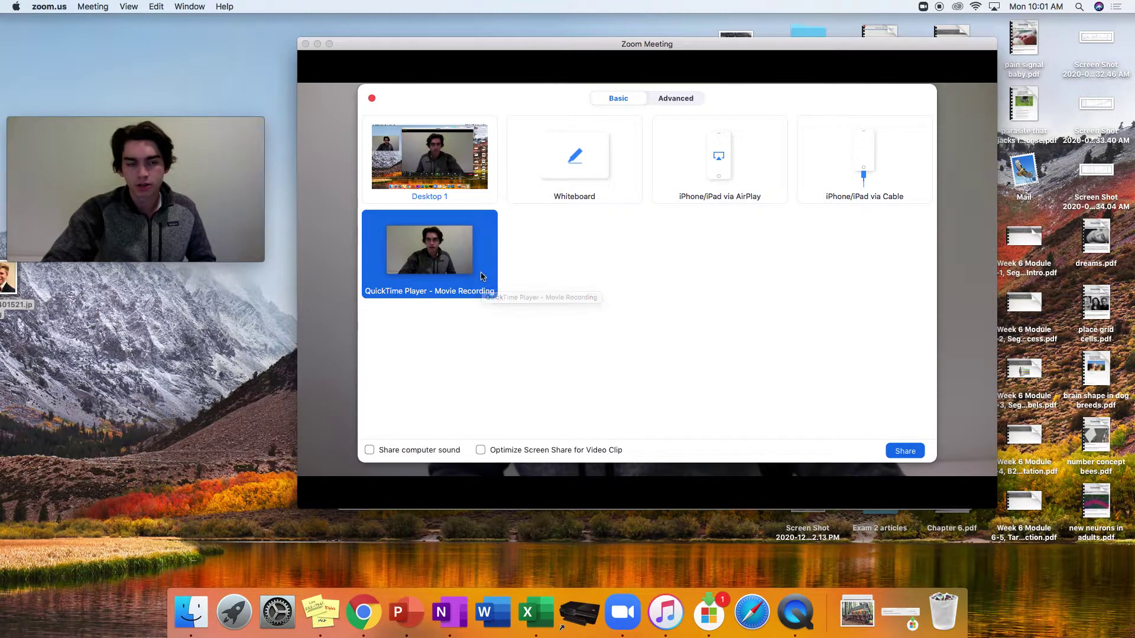
left_click(449, 198)
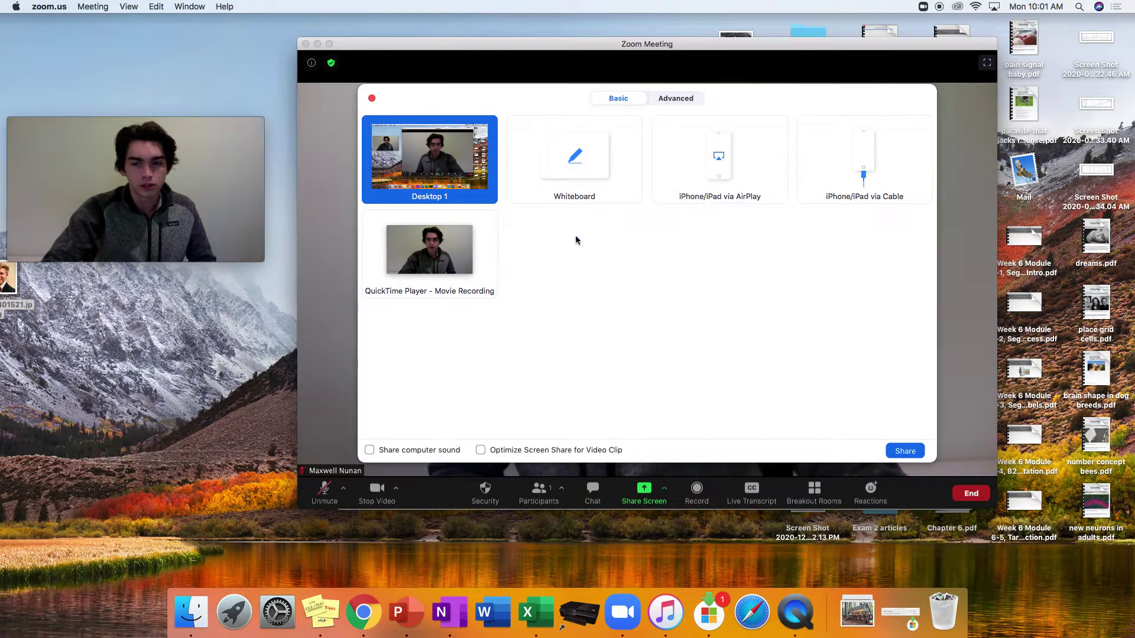
left_click(912, 453)
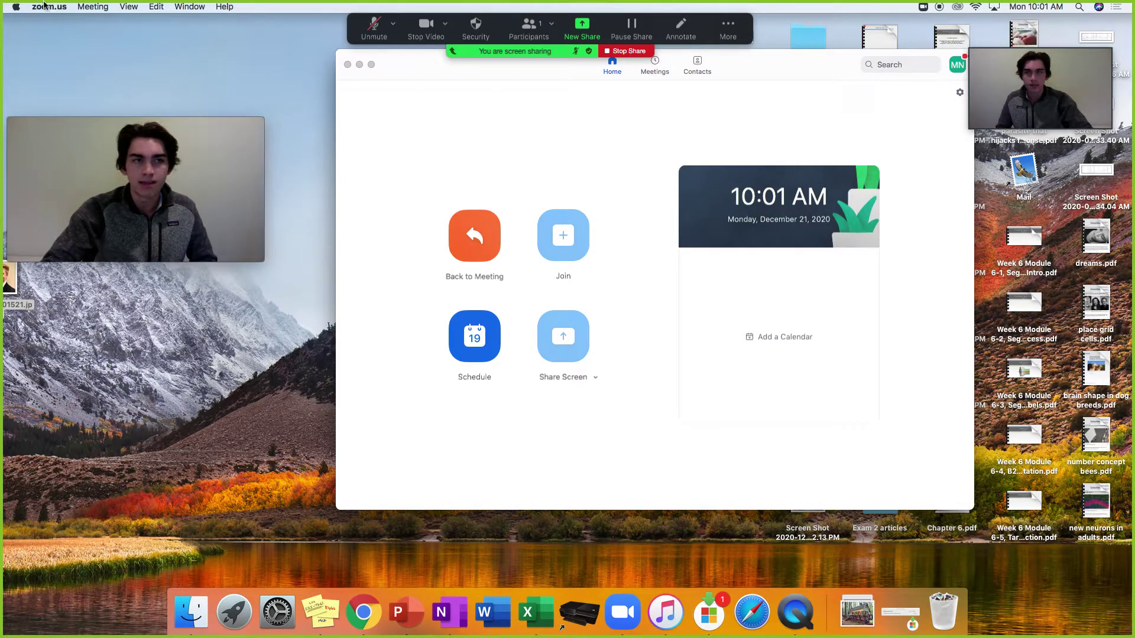
mouse_move(93, 188)
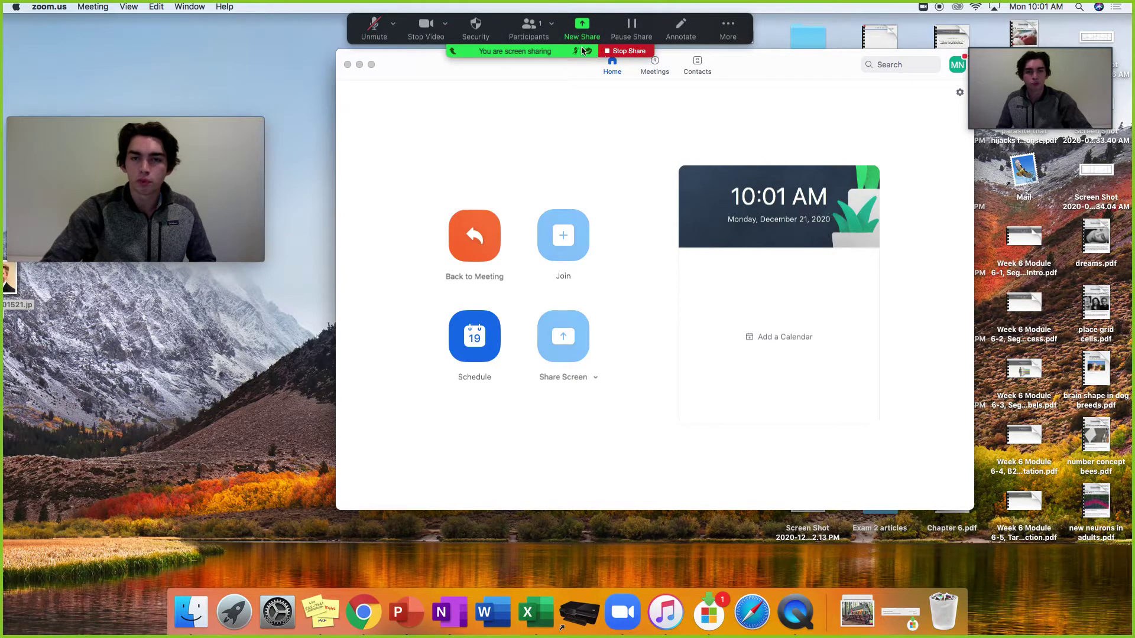
left_click(628, 52)
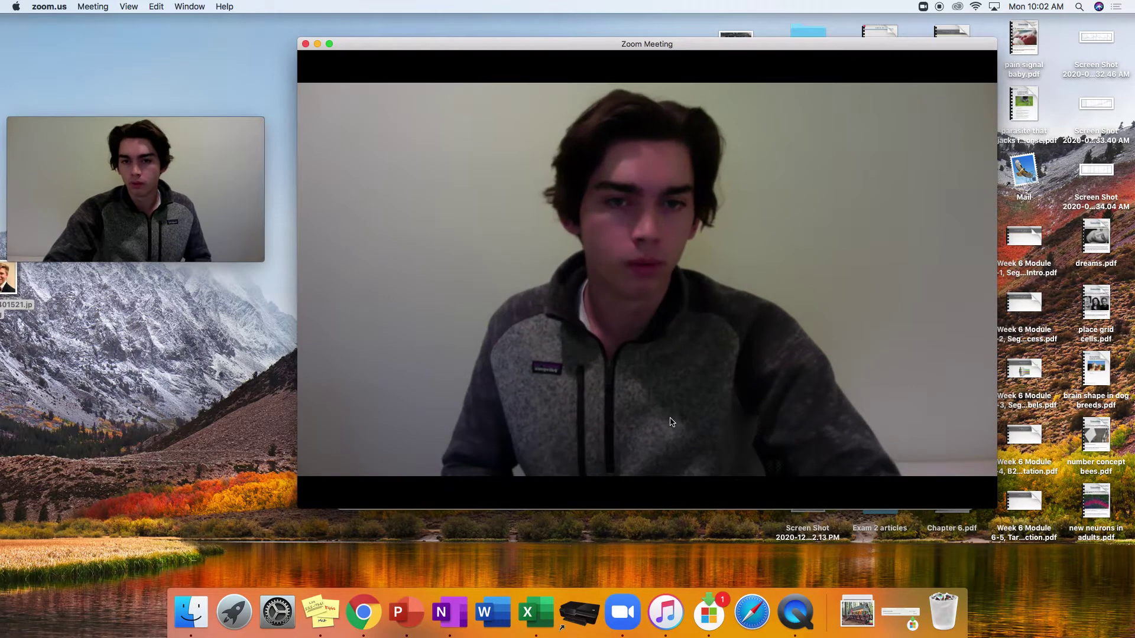
- View the reactions available in the meeting and dismiss them without sending one
mouse_move(663, 428)
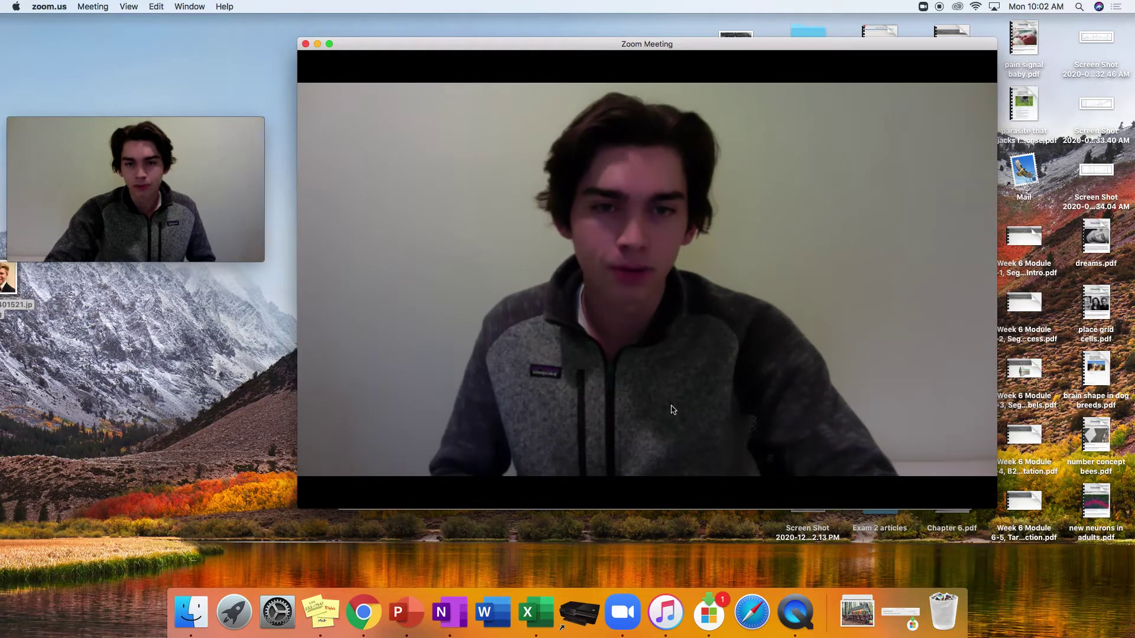
mouse_move(757, 453)
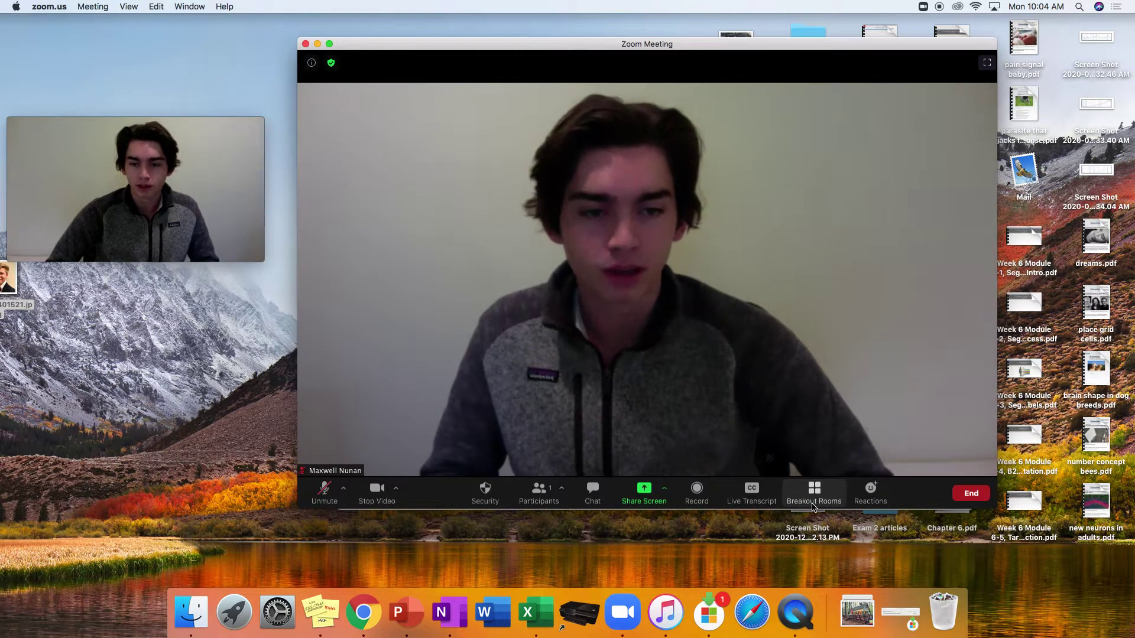
left_click(870, 489)
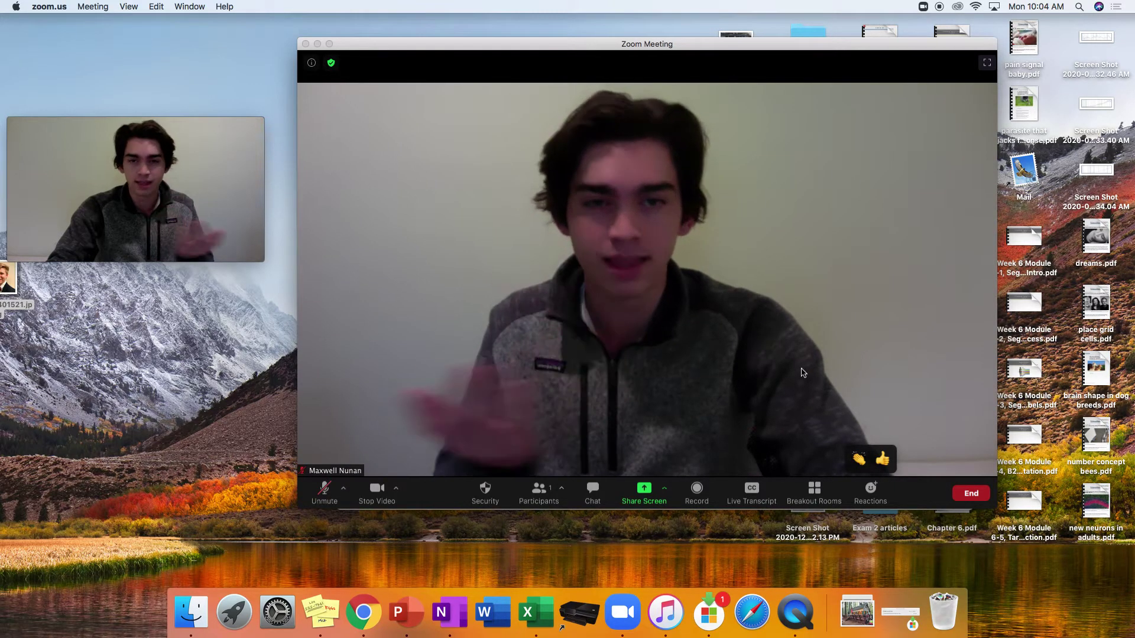
left_click(870, 420)
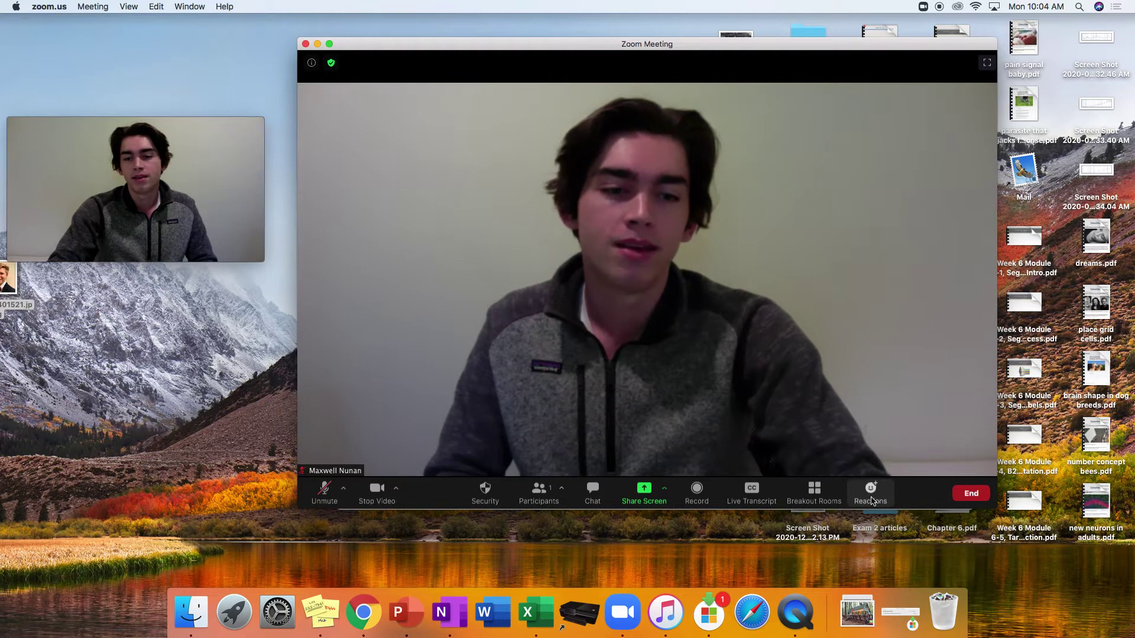
- Review the choices for leaving the meeting and end it for all participants
left_click(971, 495)
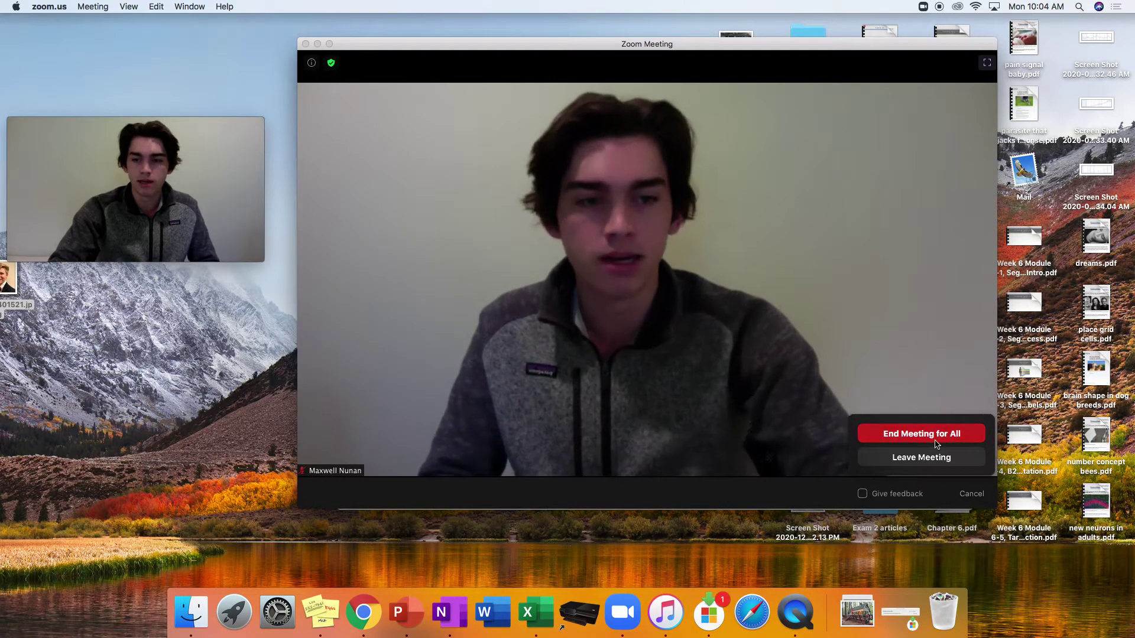
left_click(931, 387)
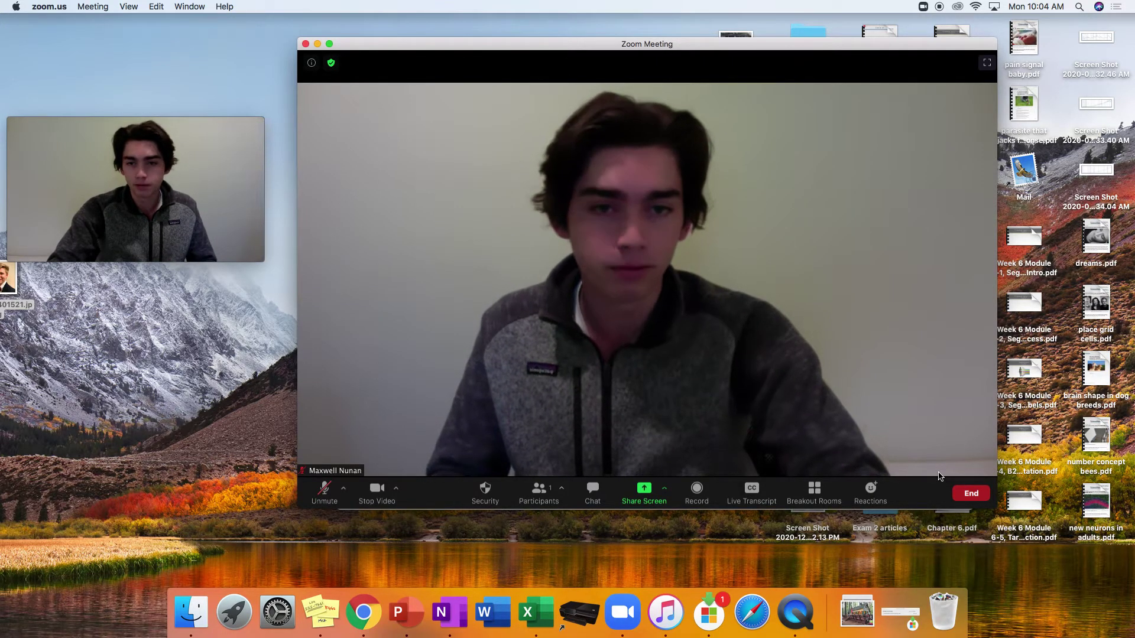
left_click(970, 493)
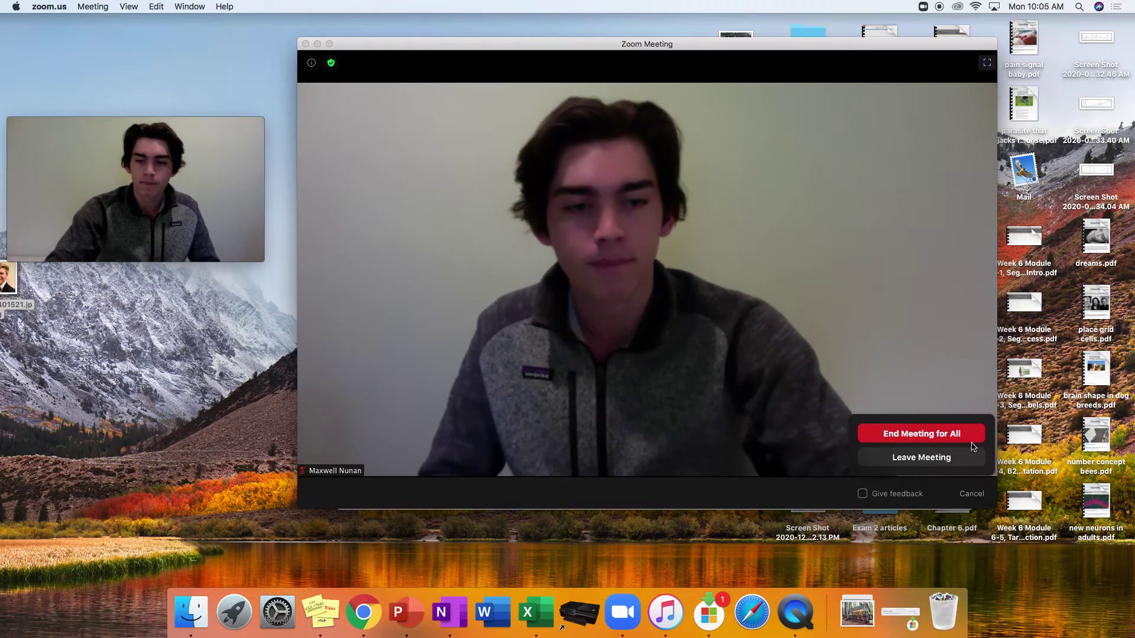
left_click(950, 434)
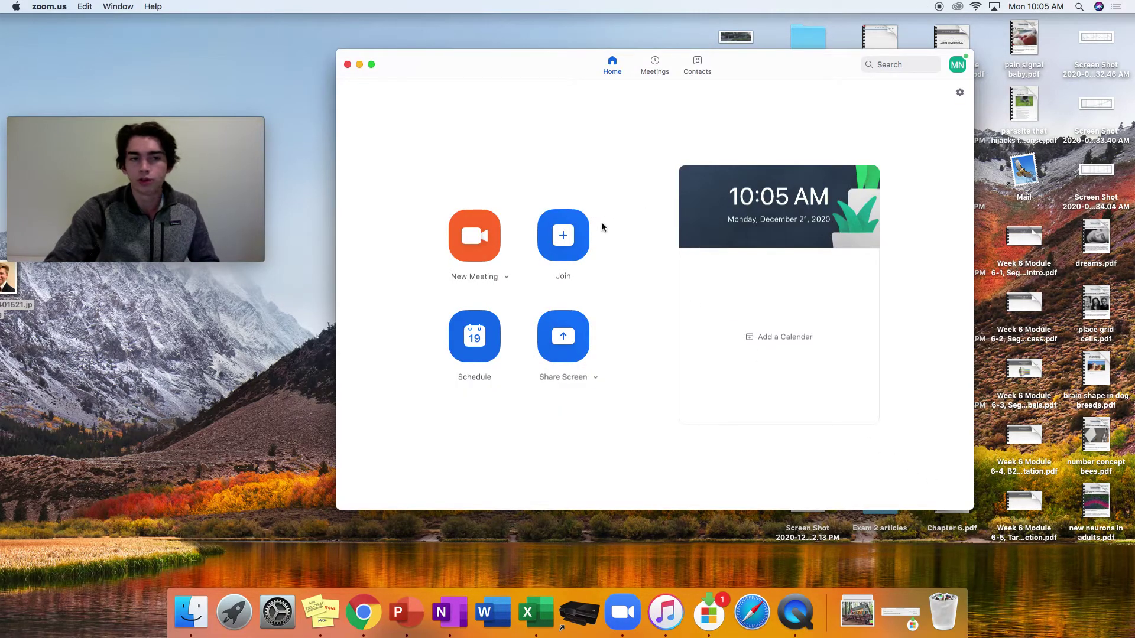